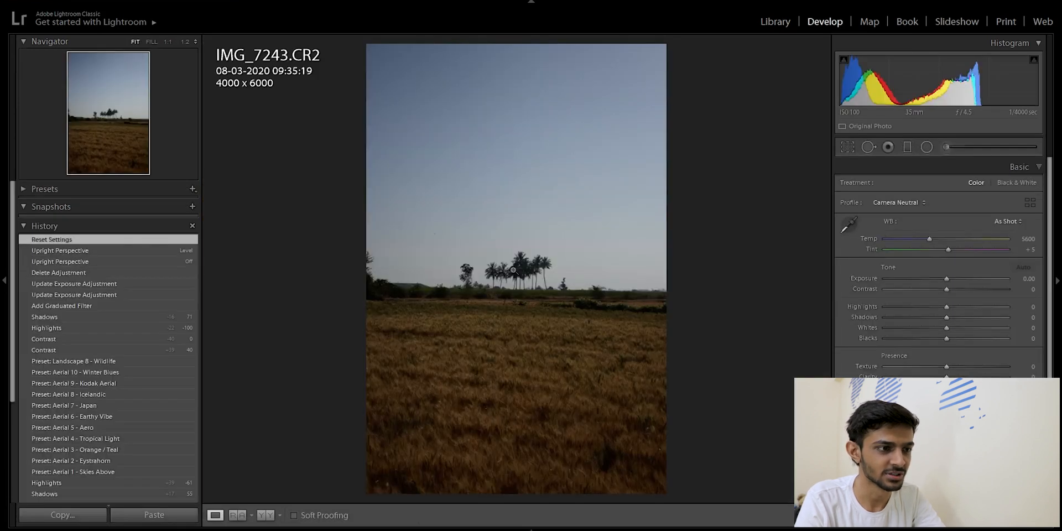
# Examine the sky and the palm trees in IMG_7243.CR2 at full size, returning to the fitted view
pyautogui.click(441, 176)
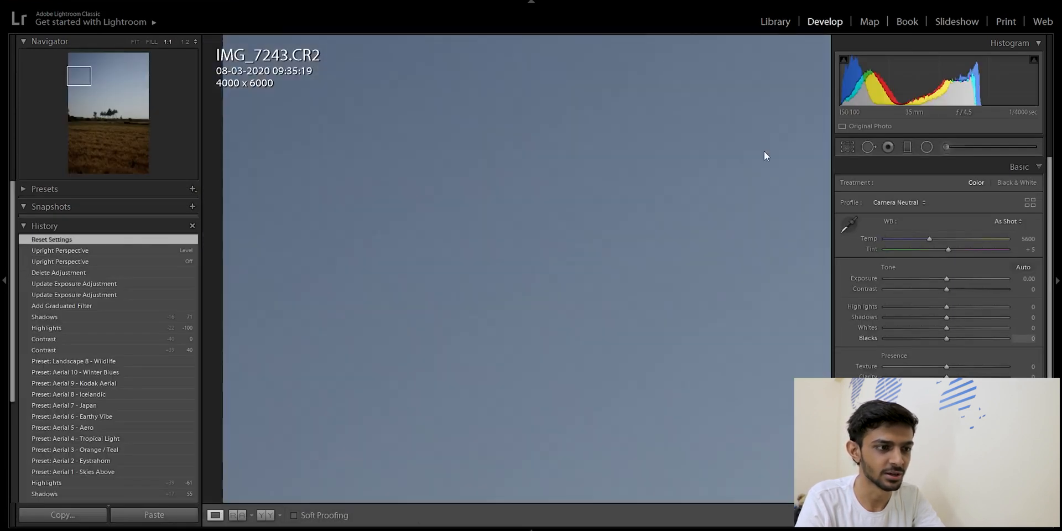
pyautogui.click(684, 202)
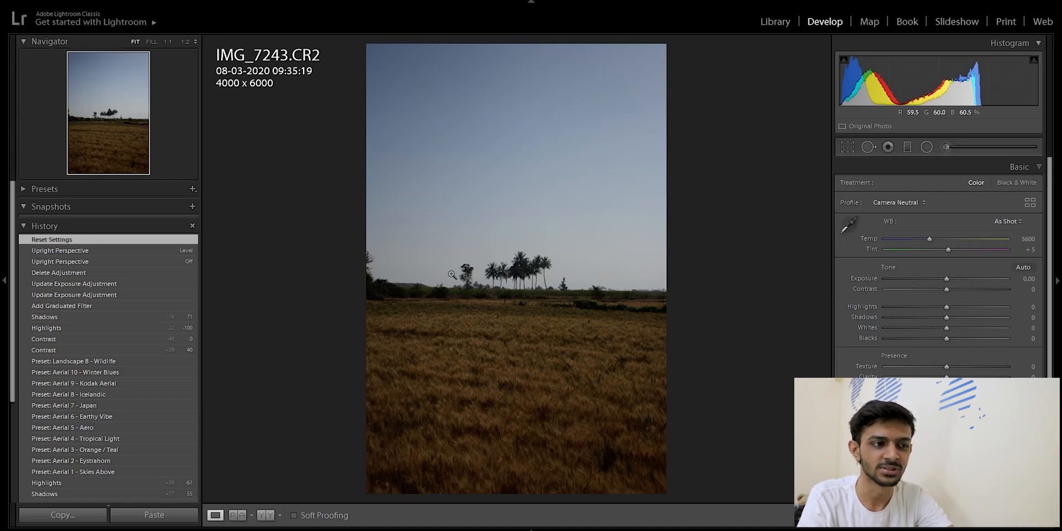
pyautogui.click(538, 277)
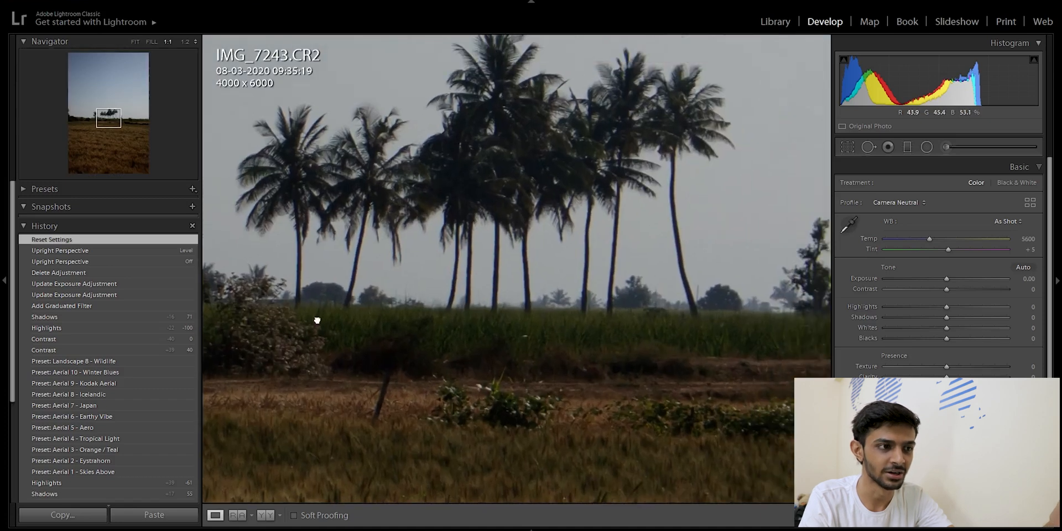
pyautogui.click(579, 286)
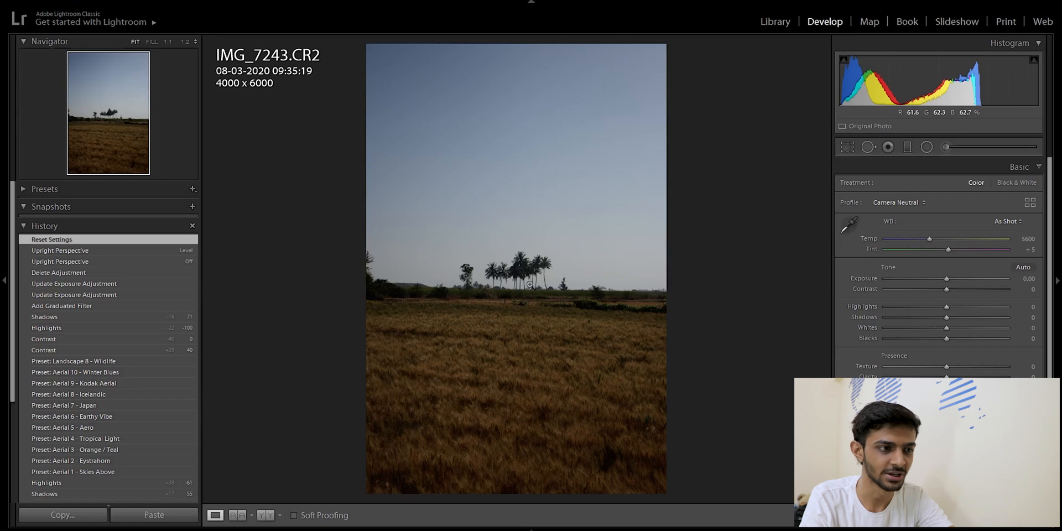
# View the landscape photo with the cloudy blue sky in the Develop module
pyautogui.click(772, 21)
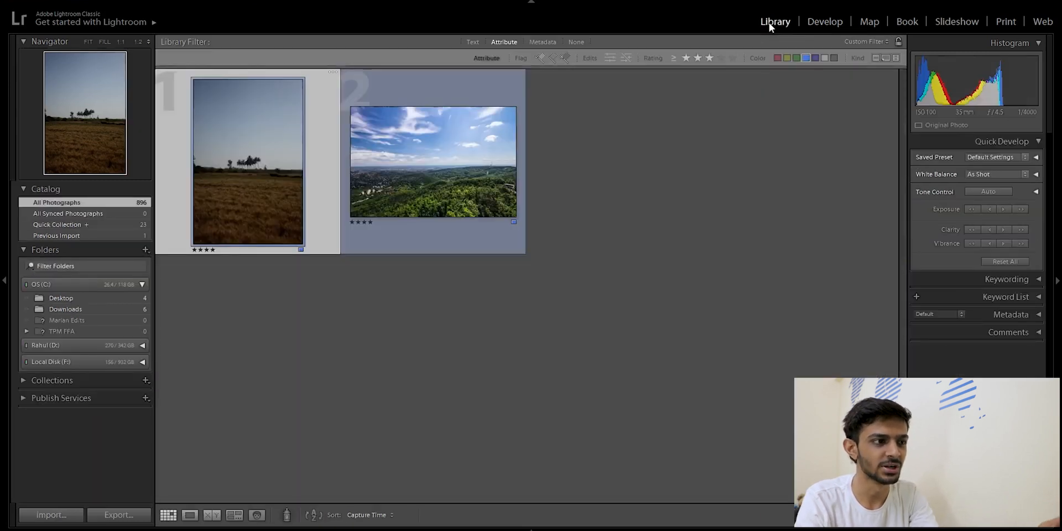
pyautogui.click(464, 141)
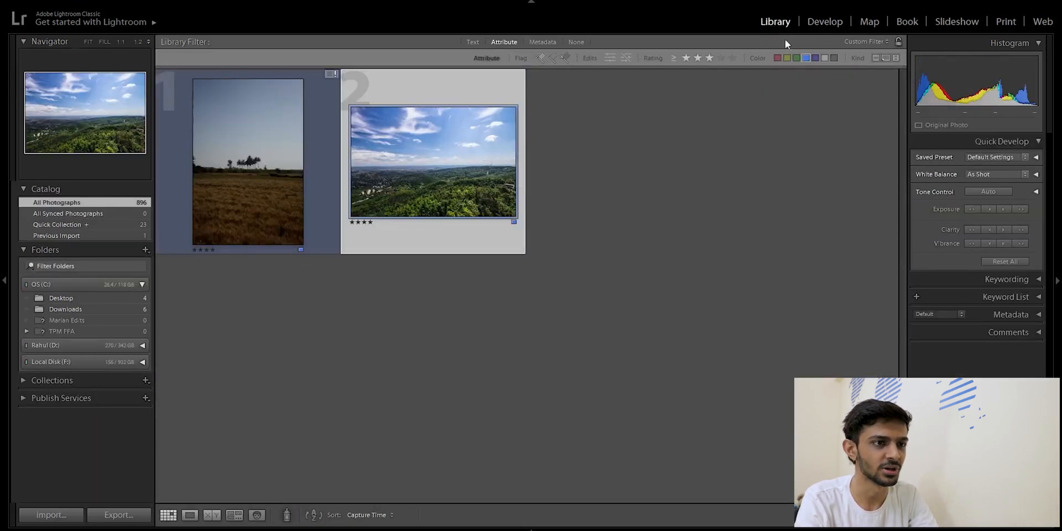
pyautogui.click(822, 22)
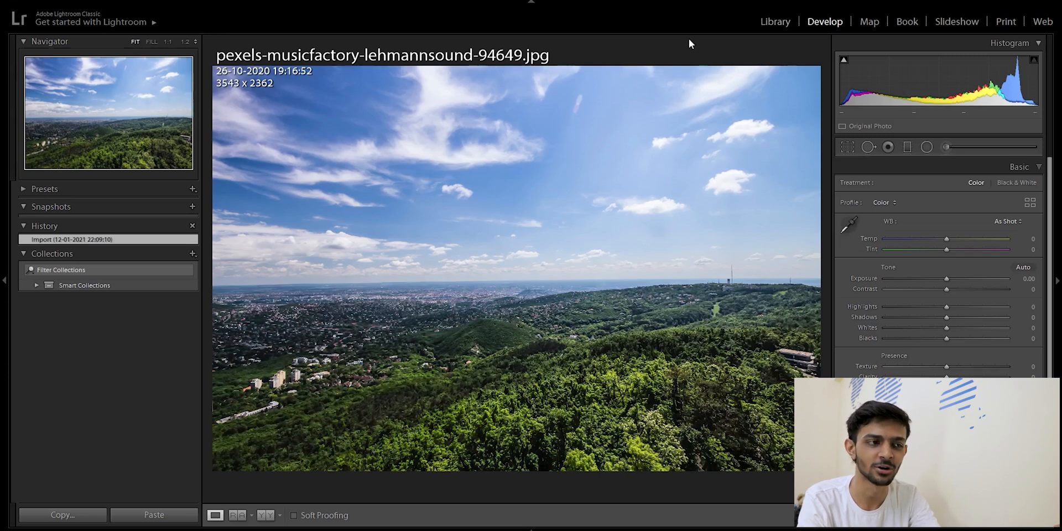
# Select both the field photo and the cloudy sky photo in the Library and open them as layers in Photoshop
pyautogui.click(784, 25)
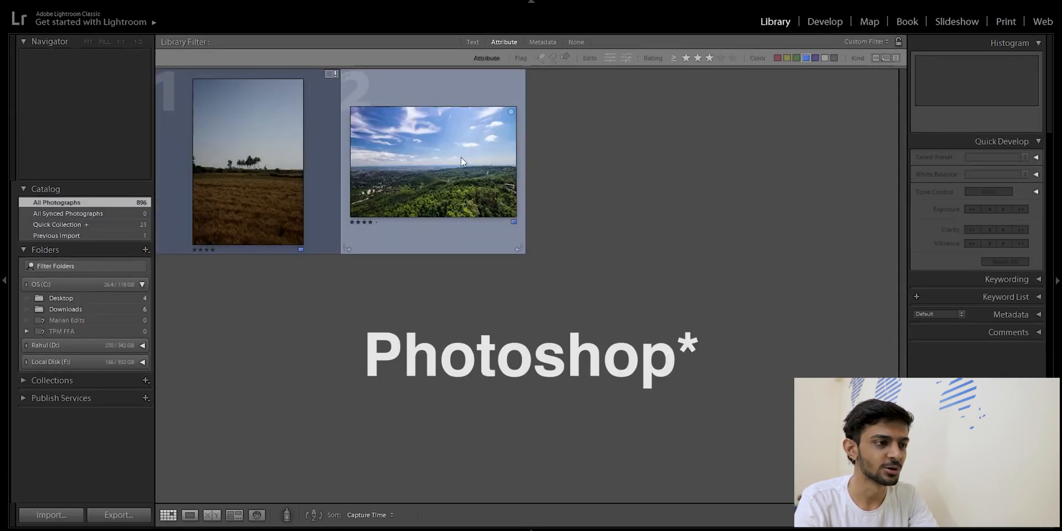
pyautogui.click(444, 171)
pyautogui.keyDown('ctrl'); pyautogui.click(278, 172); pyautogui.keyUp('ctrl')
pyautogui.keyDown('ctrl'); pyautogui.click(278, 172); pyautogui.keyUp('ctrl')
pyautogui.keyDown('ctrl'); pyautogui.click(280, 174); pyautogui.keyUp('ctrl')
pyautogui.rightClick(289, 151)
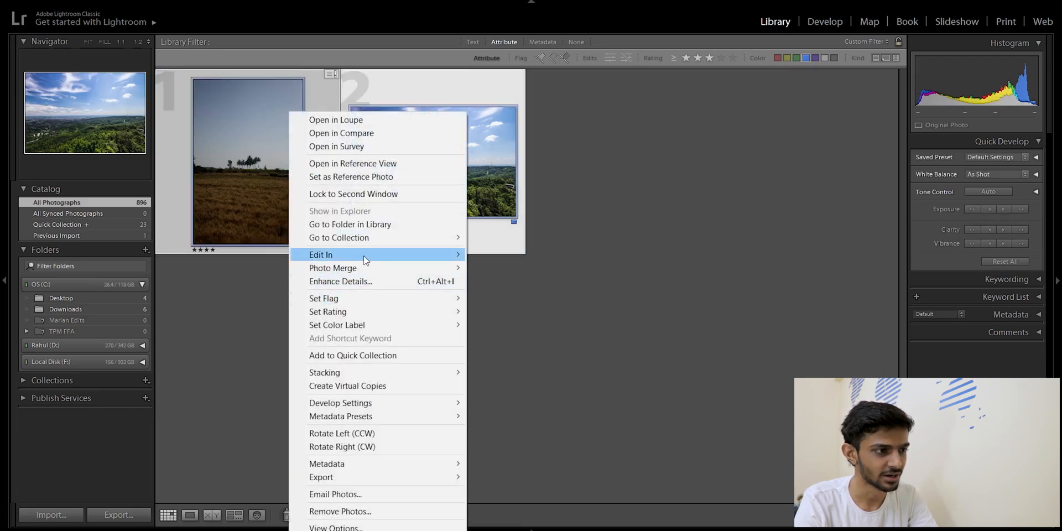
pyautogui.moveTo(463, 258)
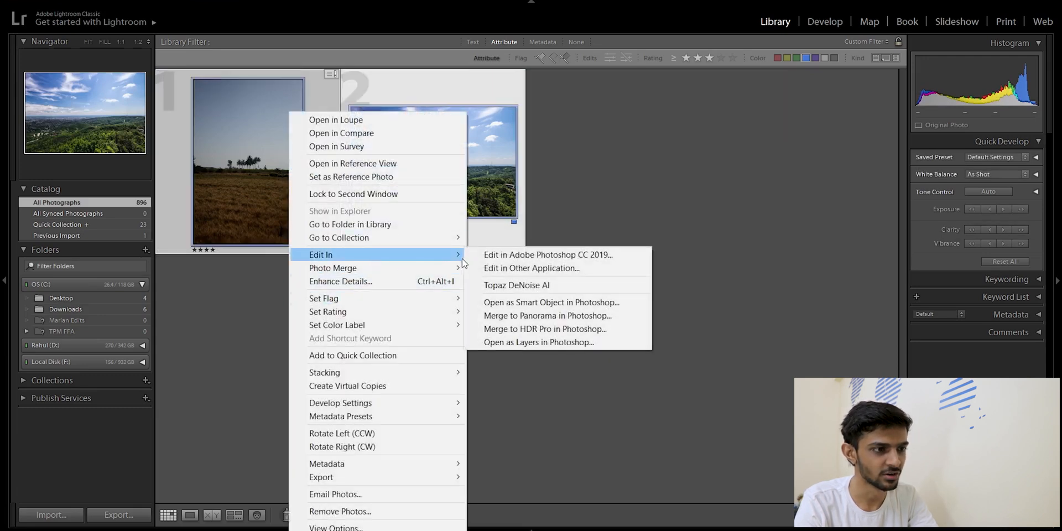
pyautogui.click(520, 343)
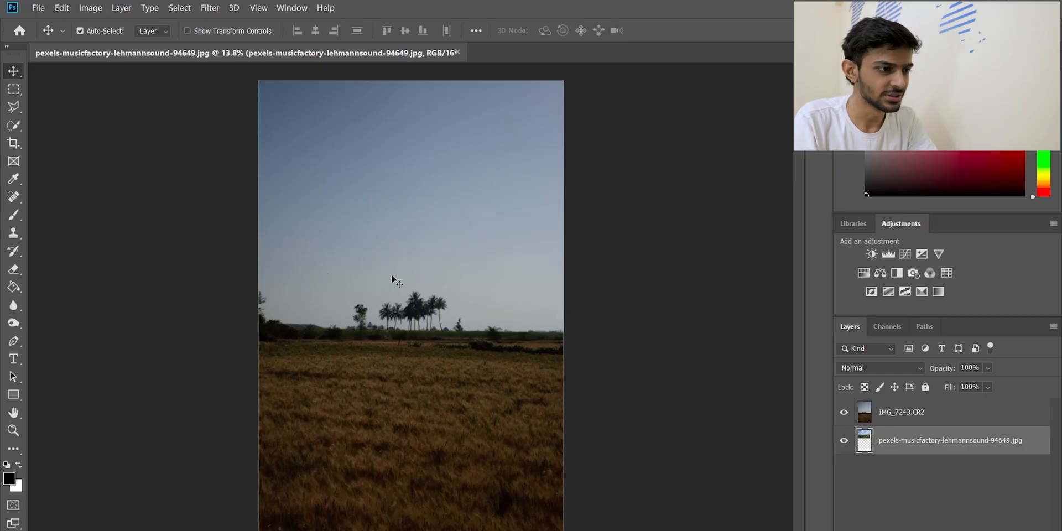
# Toggle the visibility of the IMG_7243.CR2 layer to compare it with the sky photo underneath
pyautogui.press('alt')
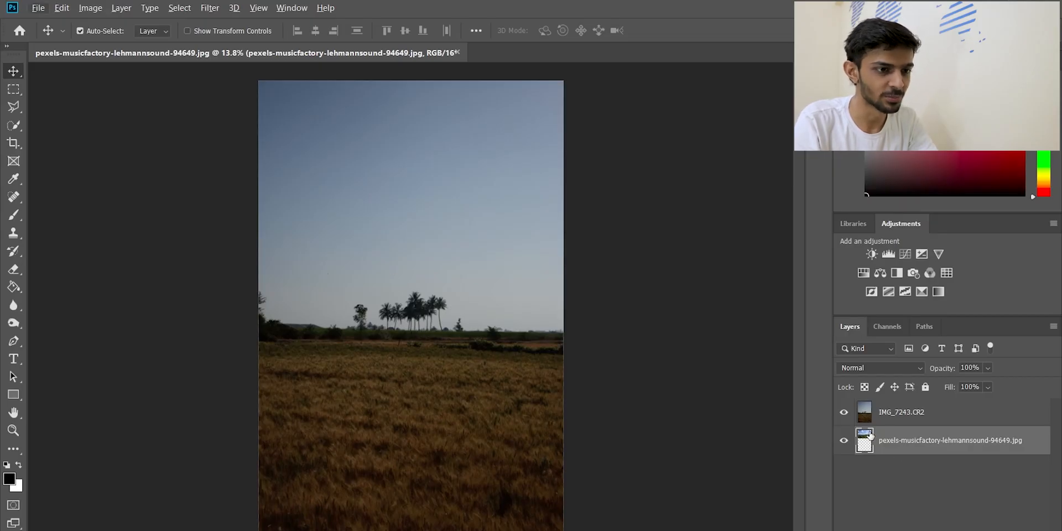
pyautogui.click(847, 414)
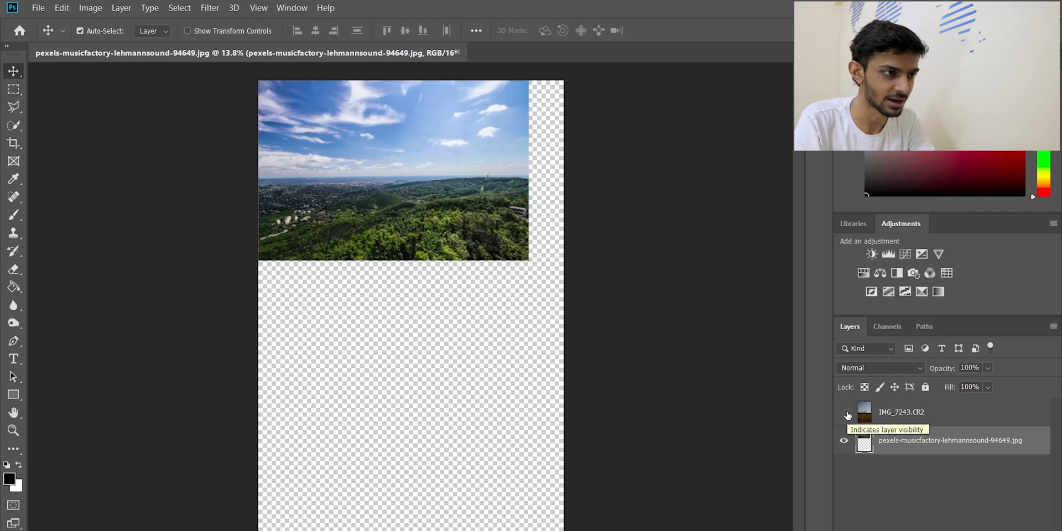
pyautogui.click(847, 413)
pyautogui.click(847, 414)
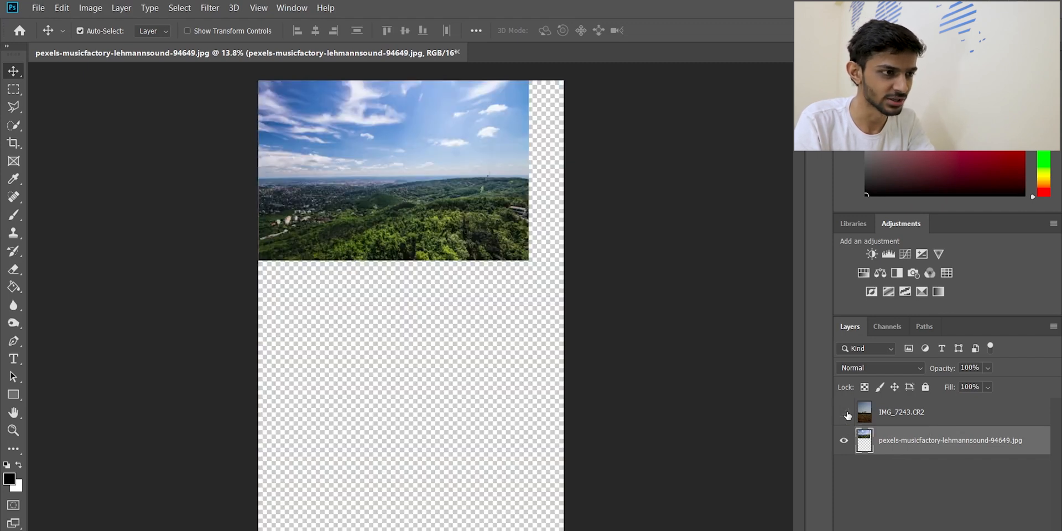
pyautogui.click(847, 413)
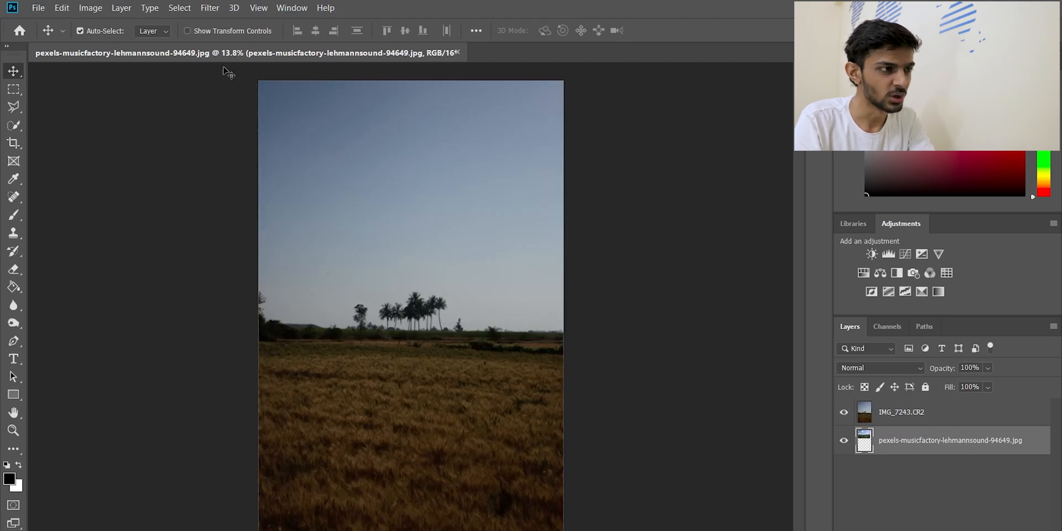
pyautogui.scroll(5, 442, 309)
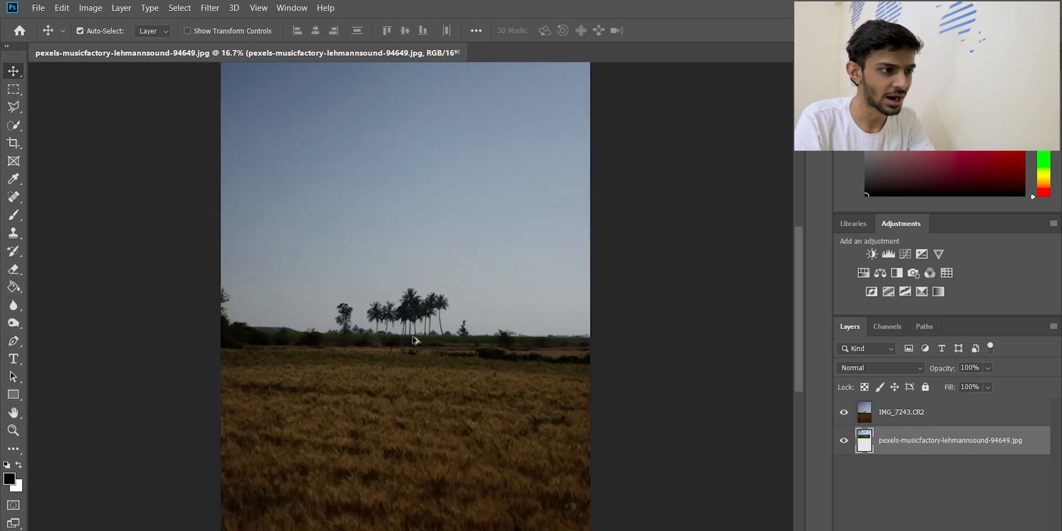
pyautogui.scroll(2, 381, 232)
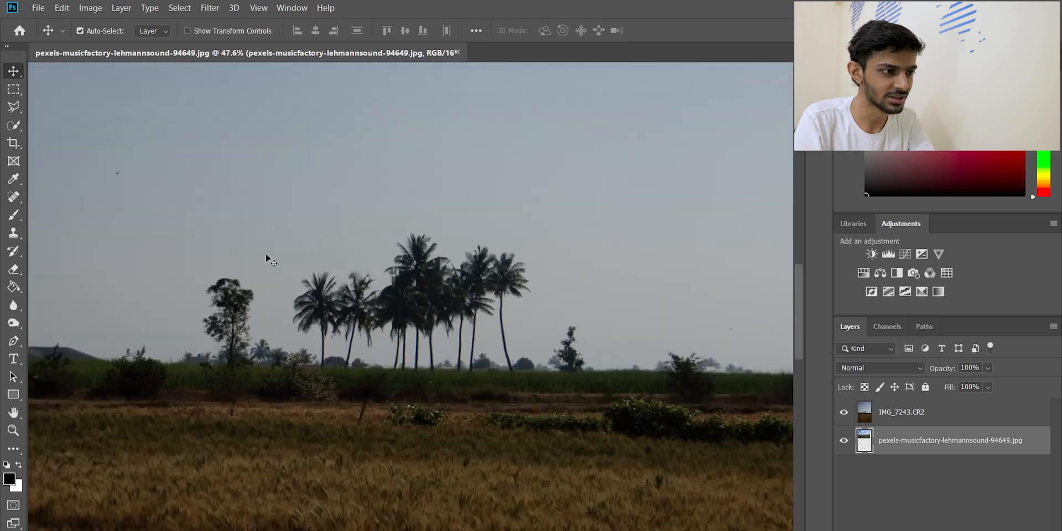
pyautogui.moveTo(559, 373); pyautogui.dragTo(372, 336)
pyautogui.moveTo(527, 322); pyautogui.dragTo(408, 333)
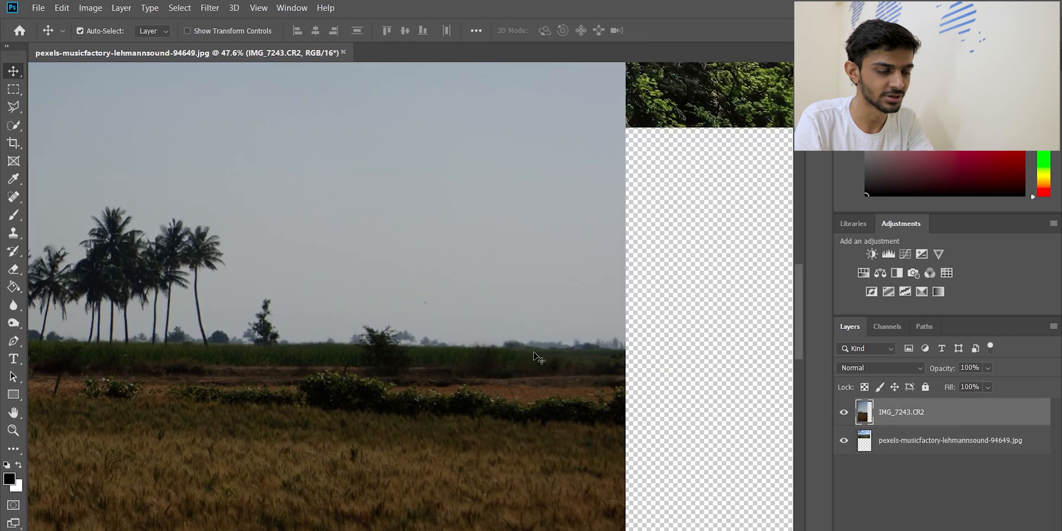
pyautogui.scroll(-10, 589, 362)
# Draw a rectangular marquee selection over the whole sky and the trees, down to just below the horizon of the field photo
pyautogui.click(13, 89)
pyautogui.click(47, 90)
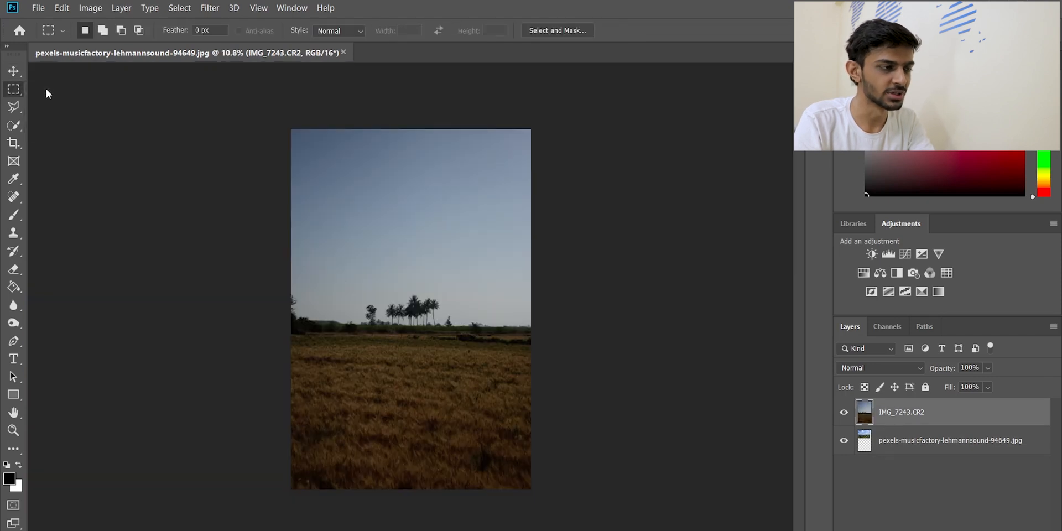
pyautogui.moveTo(257, 97); pyautogui.dragTo(636, 336)
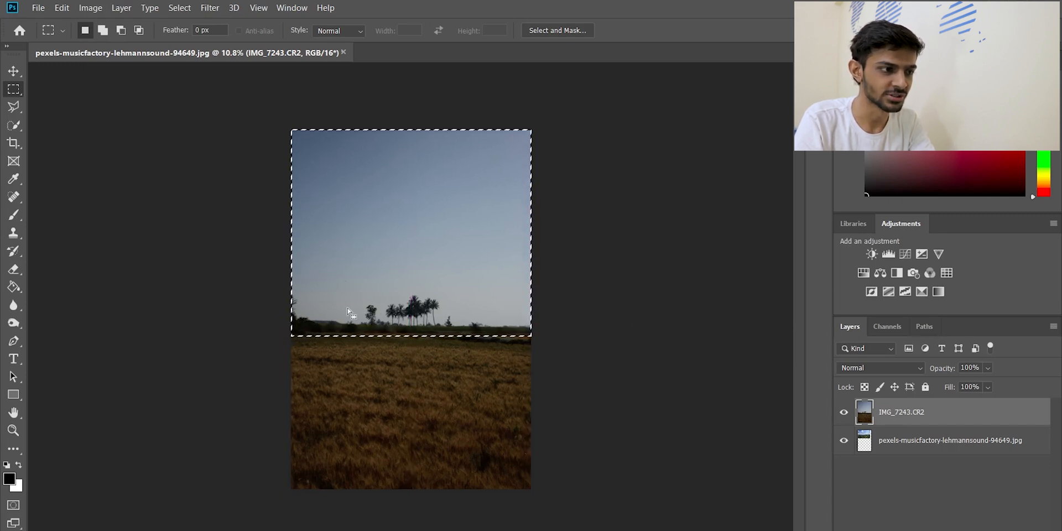
pyautogui.scroll(3, 406, 332)
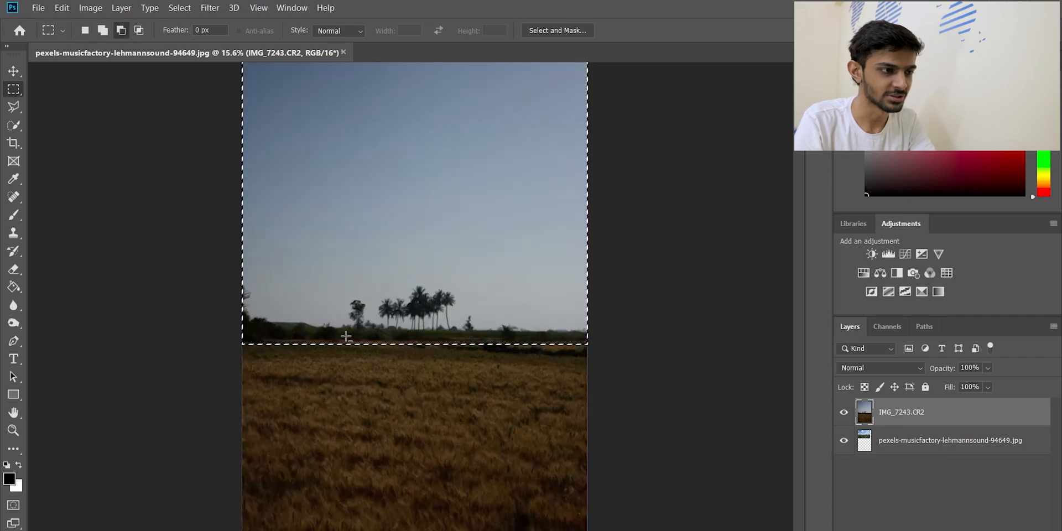
pyautogui.scroll(-2, 637, 323)
pyautogui.scroll(-2, 194, 164)
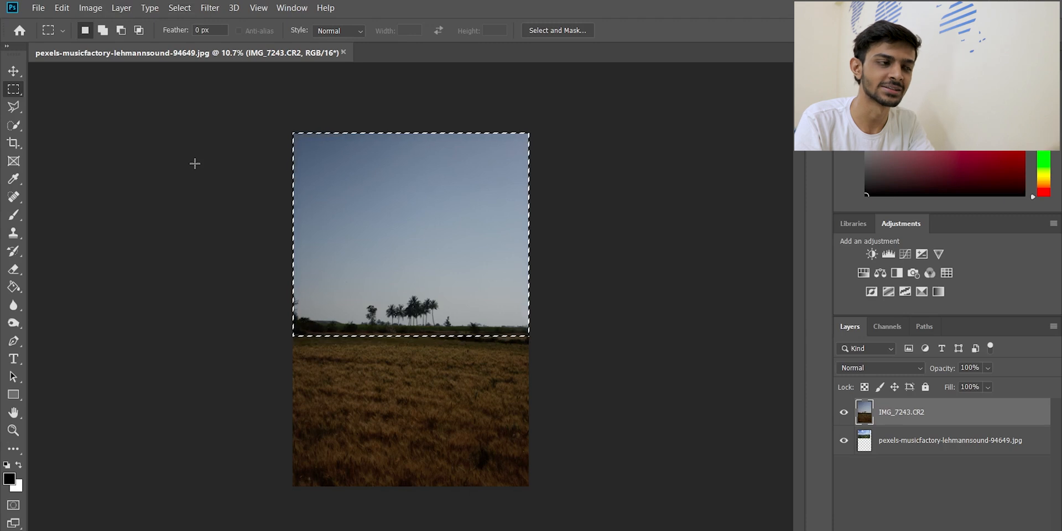
# Start a Color Range selection with Sampled Colors and sample the pale sky just above the palm trees
pyautogui.click(184, 8)
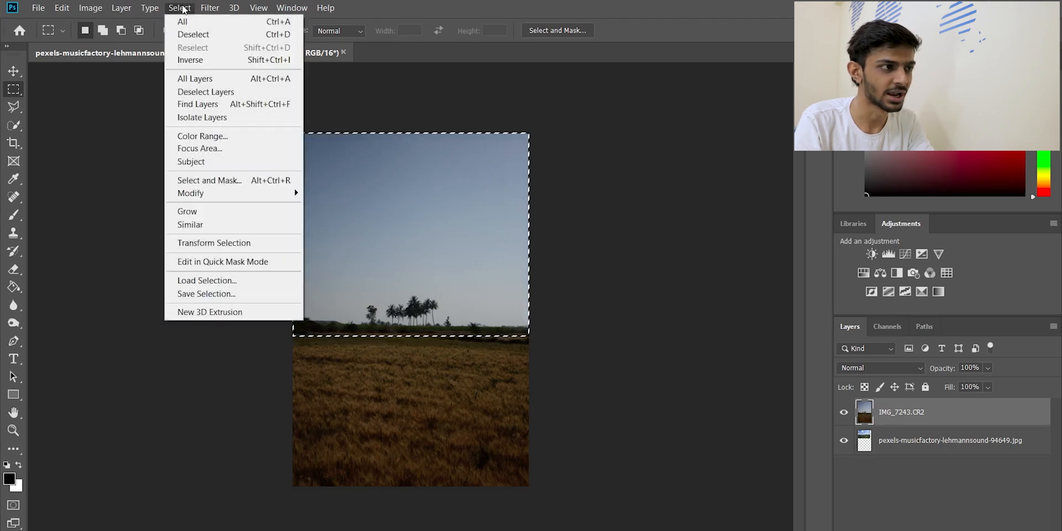
pyautogui.click(228, 136)
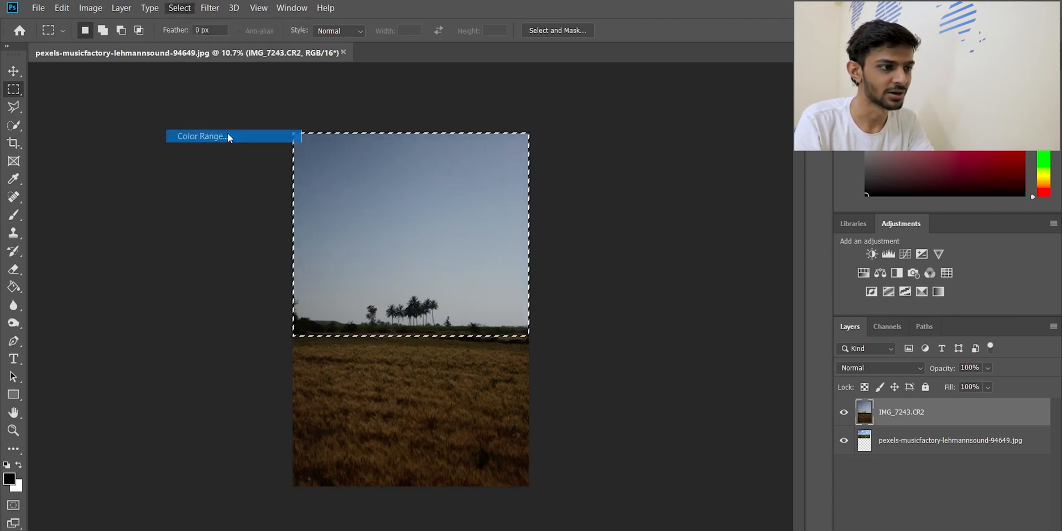
pyautogui.click(503, 249)
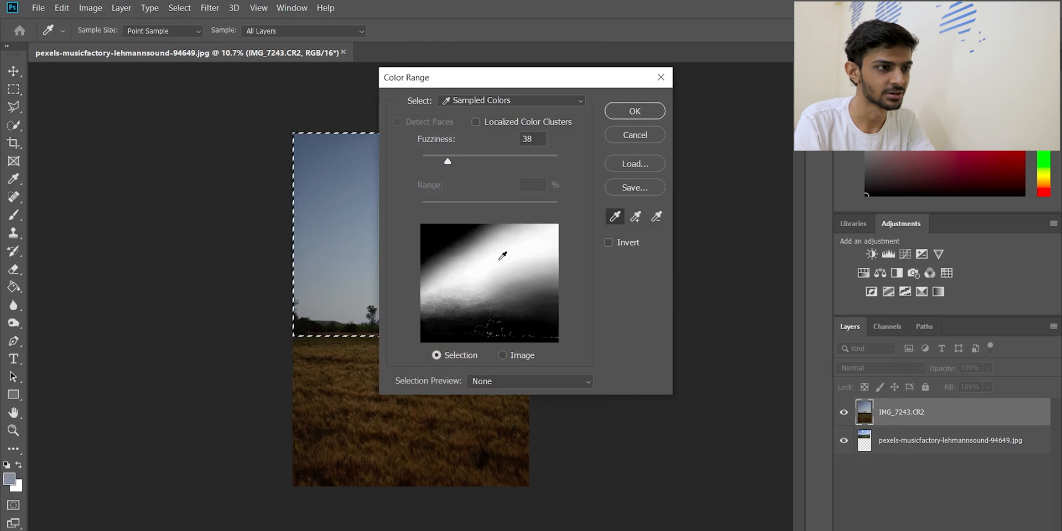
pyautogui.moveTo(487, 254); pyautogui.dragTo(523, 290)
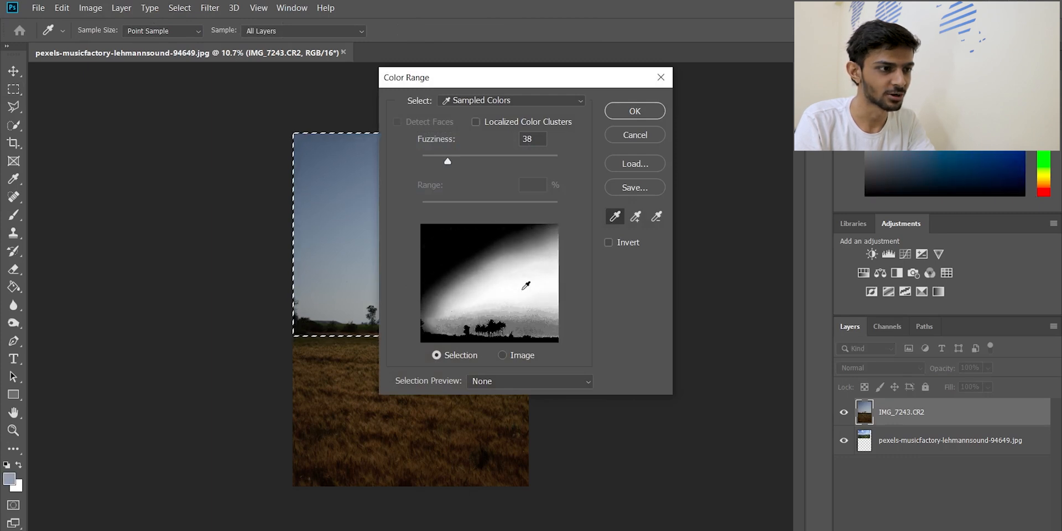
pyautogui.click(517, 300)
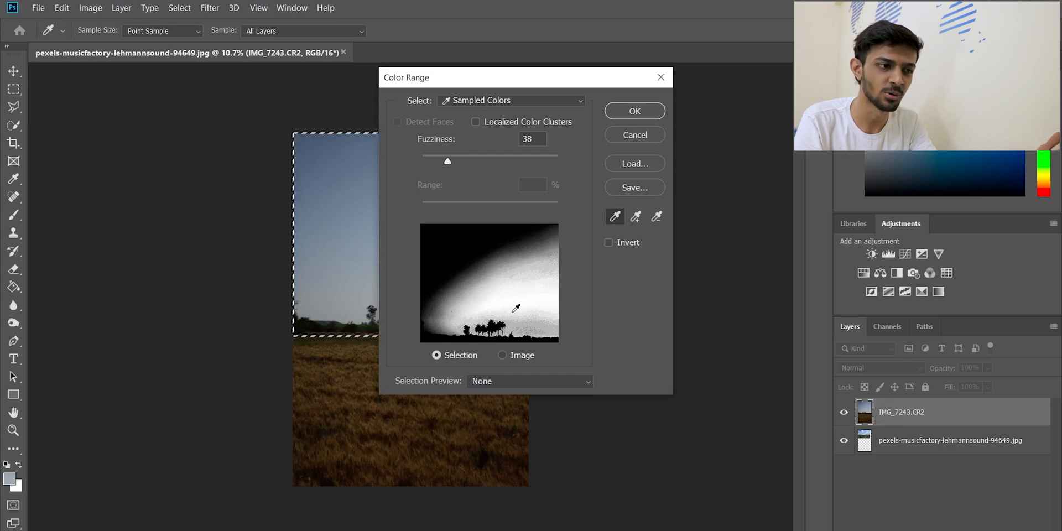
pyautogui.click(515, 309)
pyautogui.click(531, 315)
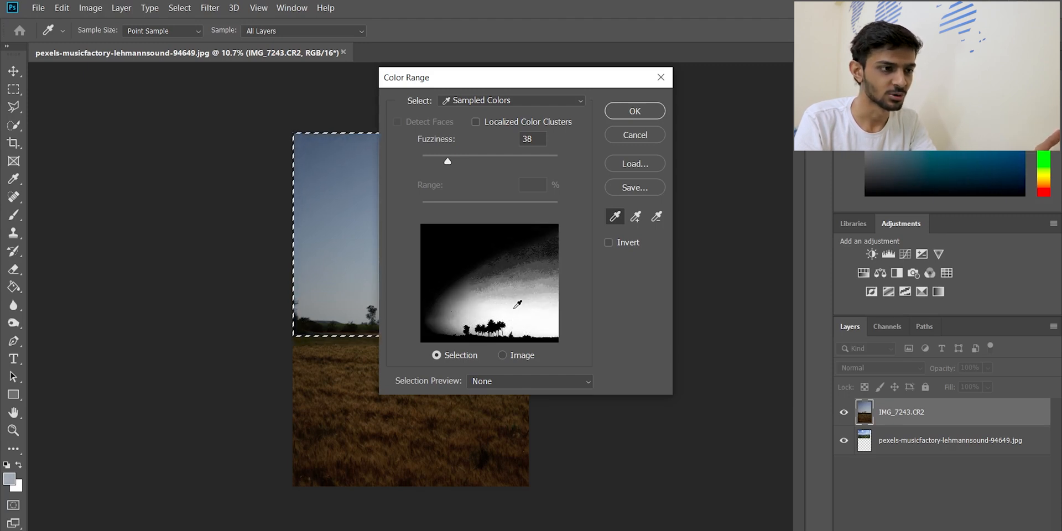
pyautogui.click(520, 317)
pyautogui.click(526, 317)
pyautogui.click(527, 316)
pyautogui.click(528, 316)
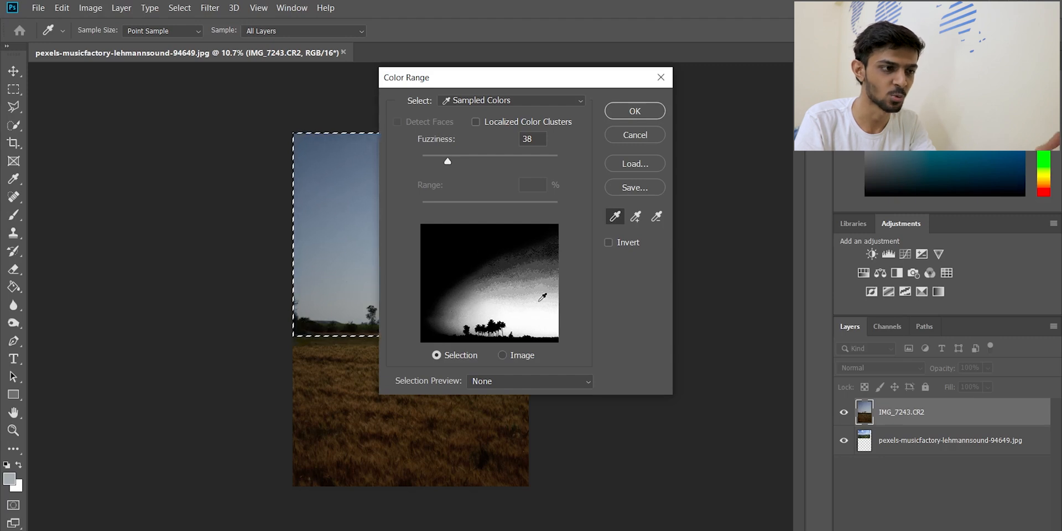
pyautogui.click(532, 317)
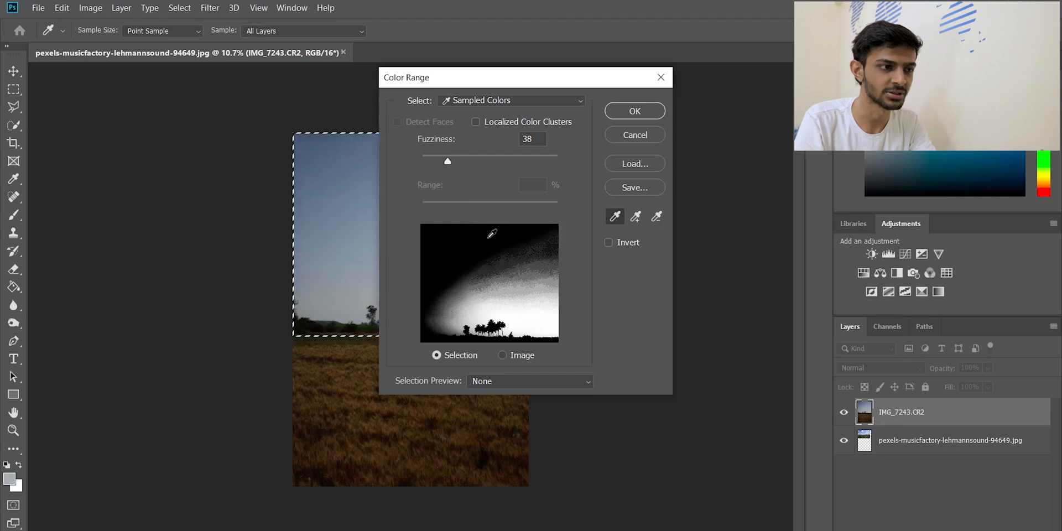
pyautogui.click(527, 319)
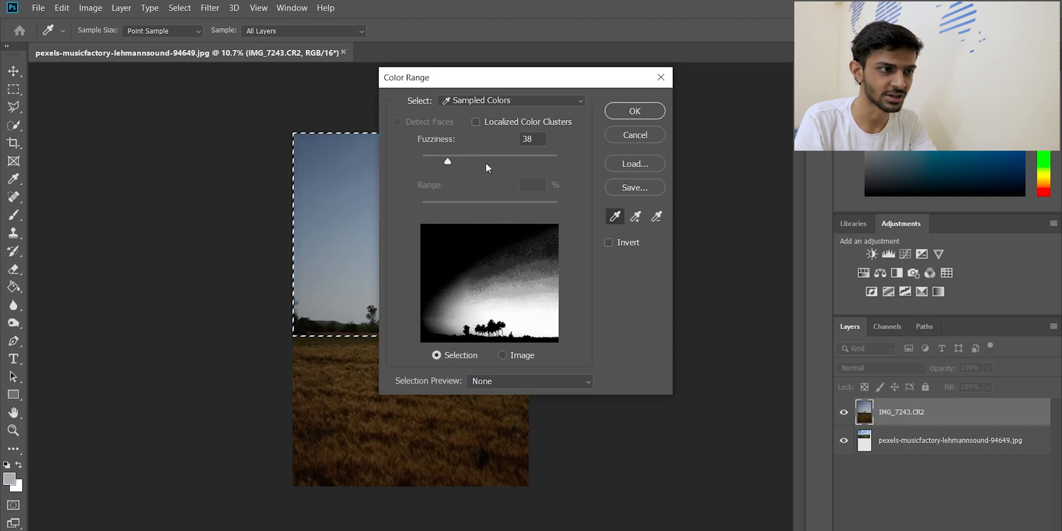
# Set the Color Range fuzziness to 111 and apply the sky selection
pyautogui.moveTo(454, 164); pyautogui.dragTo(556, 171)
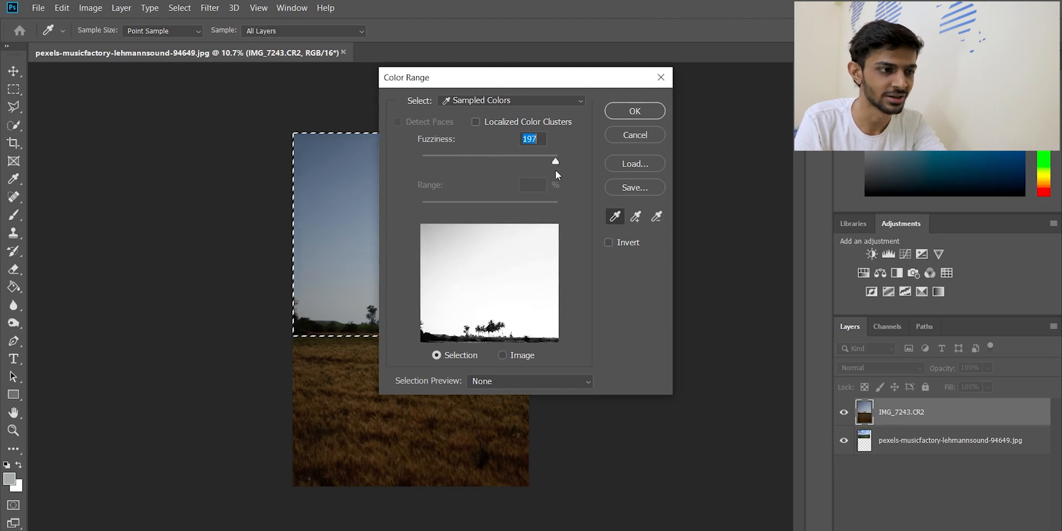
pyautogui.moveTo(556, 171); pyautogui.dragTo(497, 164)
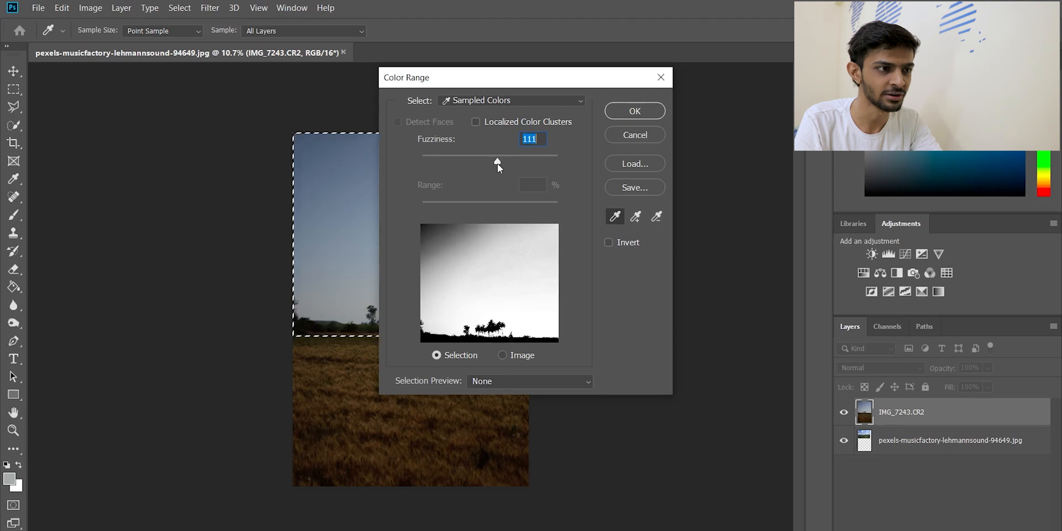
pyautogui.click(642, 113)
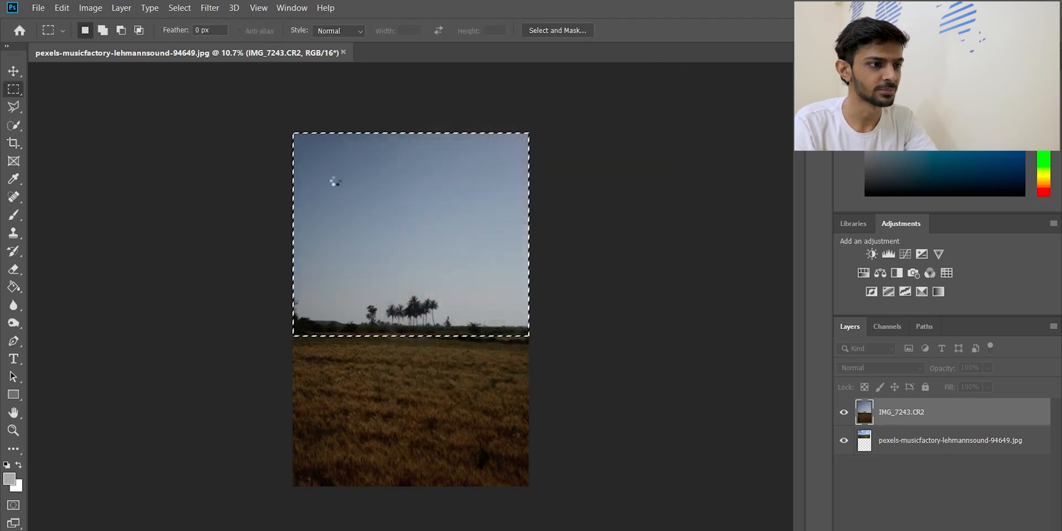
pyautogui.scroll(2, 402, 314)
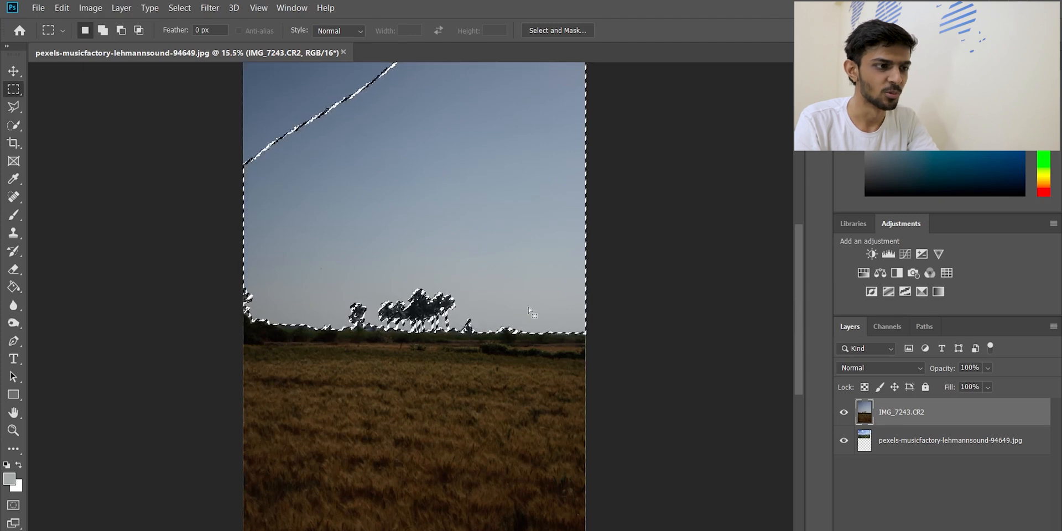
# Add the missed upper-left corner of the sky to the existing selection with the freehand Lasso tool
pyautogui.scroll(-2, 367, 204)
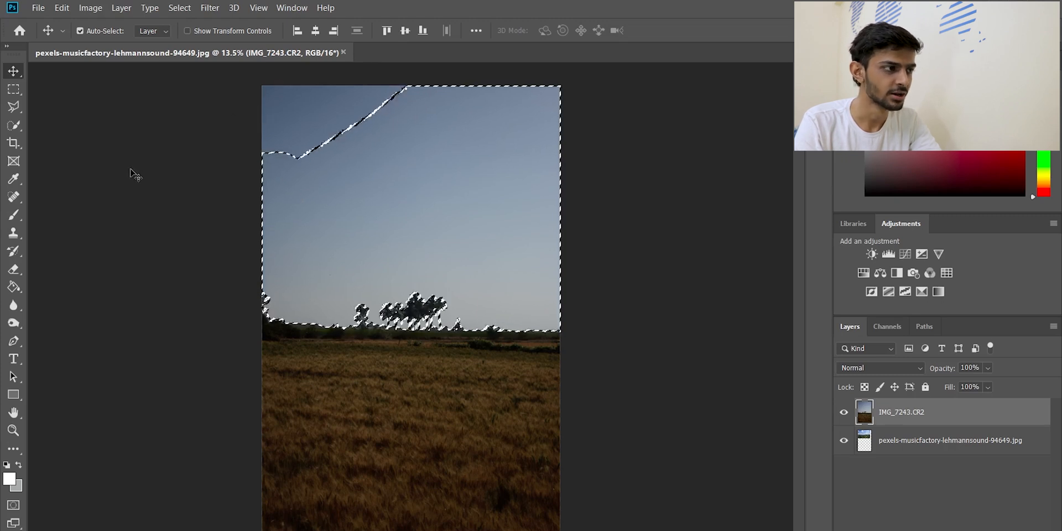
pyautogui.press('l')
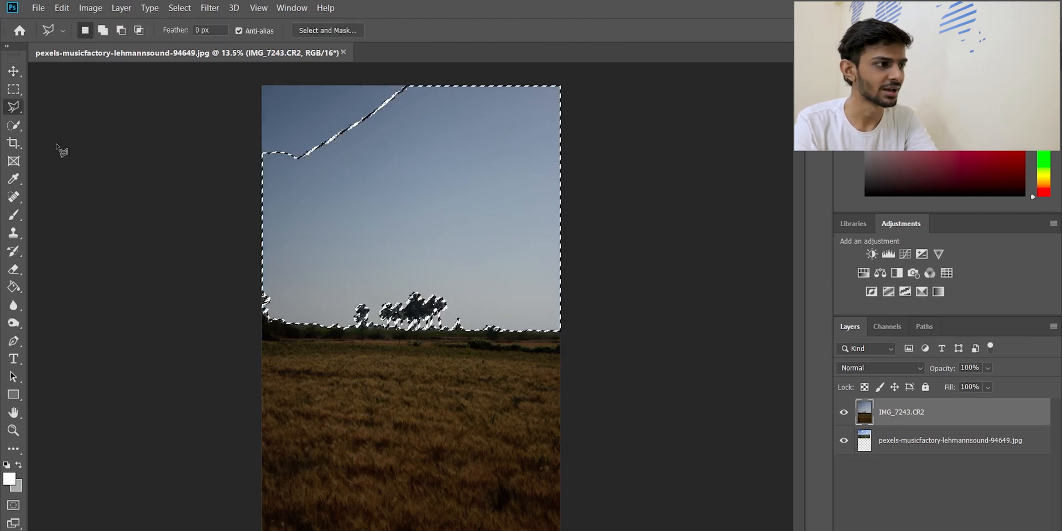
pyautogui.rightClick(13, 107)
pyautogui.click(34, 106)
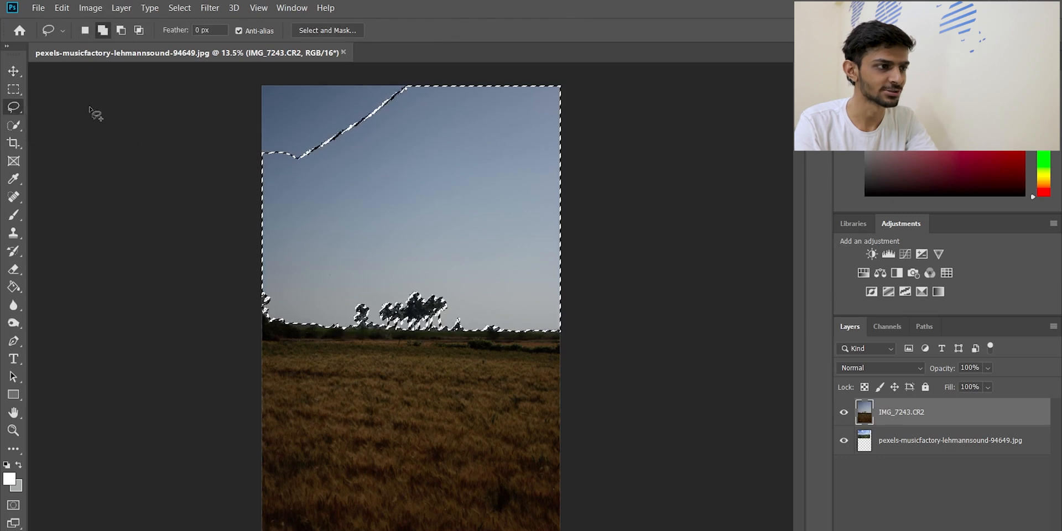
pyautogui.moveTo(249, 81)
pyautogui.mouseDown()
pyautogui.moveTo(274, 81)
pyautogui.moveTo(364, 76)
pyautogui.mouseUp()
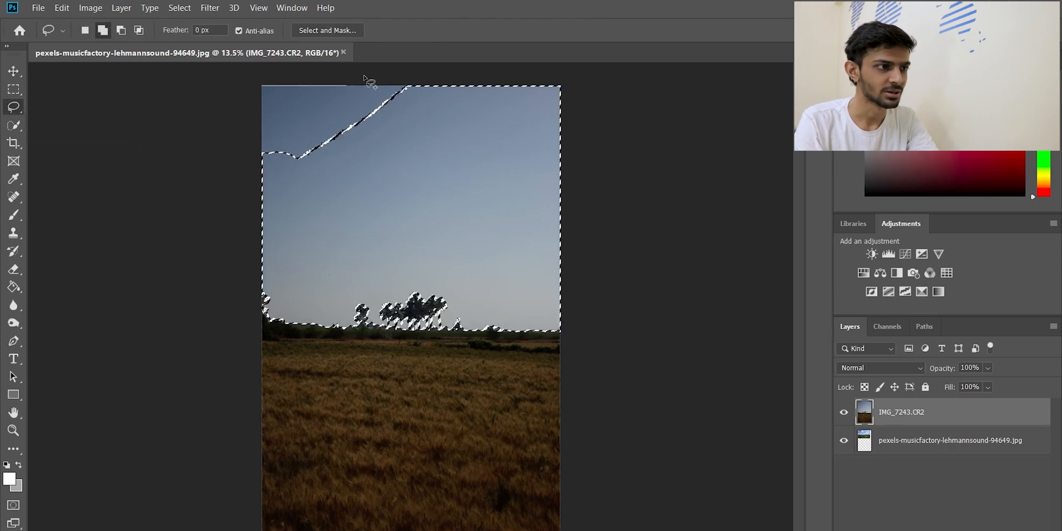
pyautogui.moveTo(303, 161)
pyautogui.mouseDown()
pyautogui.moveTo(253, 152)
pyautogui.moveTo(247, 75)
pyautogui.mouseUp()
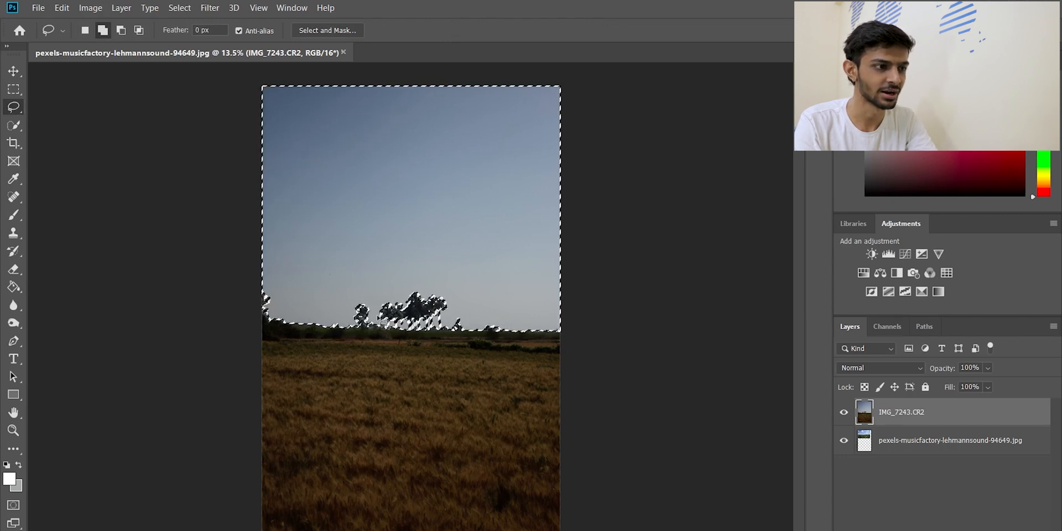
# Examine the selection edges closely around the palm trees and along the horizon
pyautogui.scroll(2, 398, 318)
pyautogui.scroll(5, 419, 283)
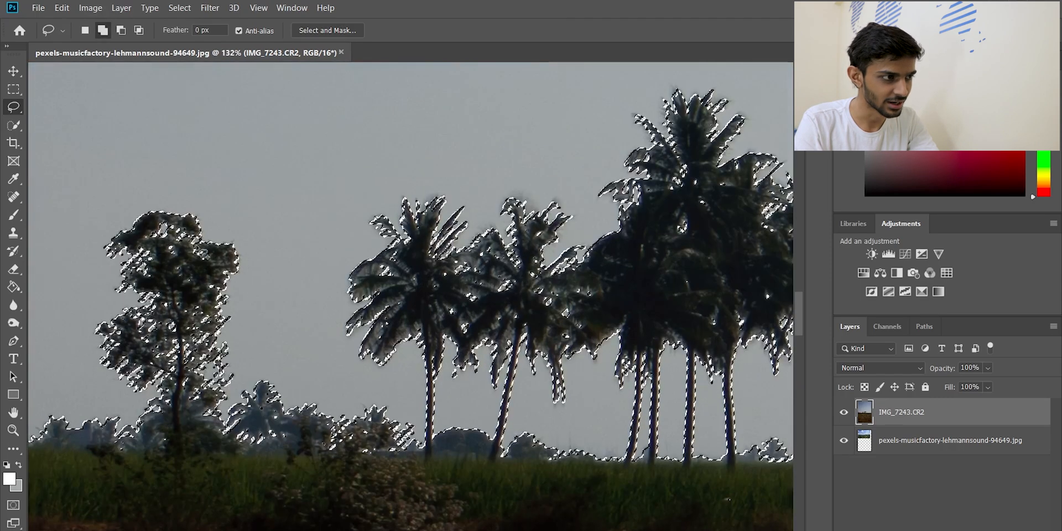
pyautogui.hscroll(3, 419, 284)
pyautogui.hscroll(2, 411, 297)
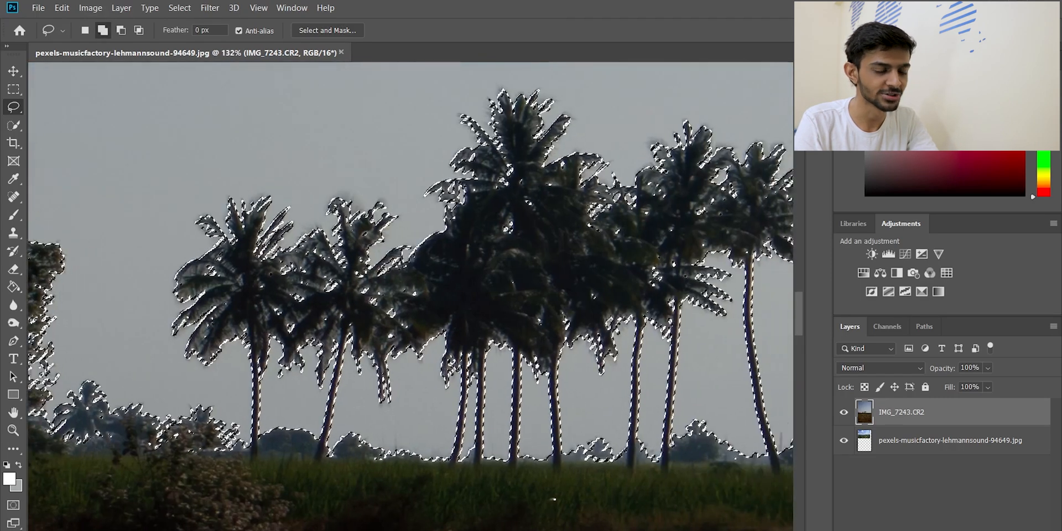
pyautogui.hscroll(3, 410, 297)
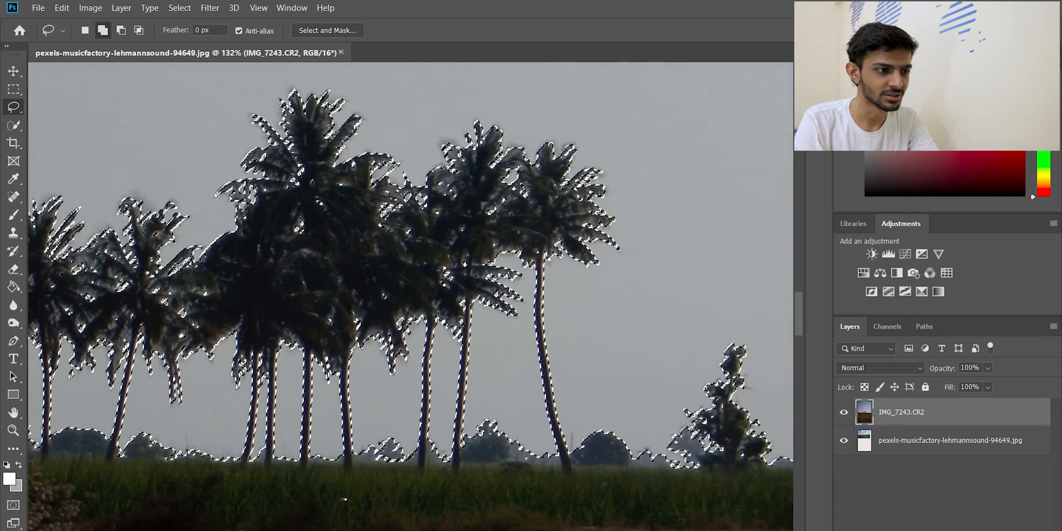
pyautogui.hscroll(4, 410, 297)
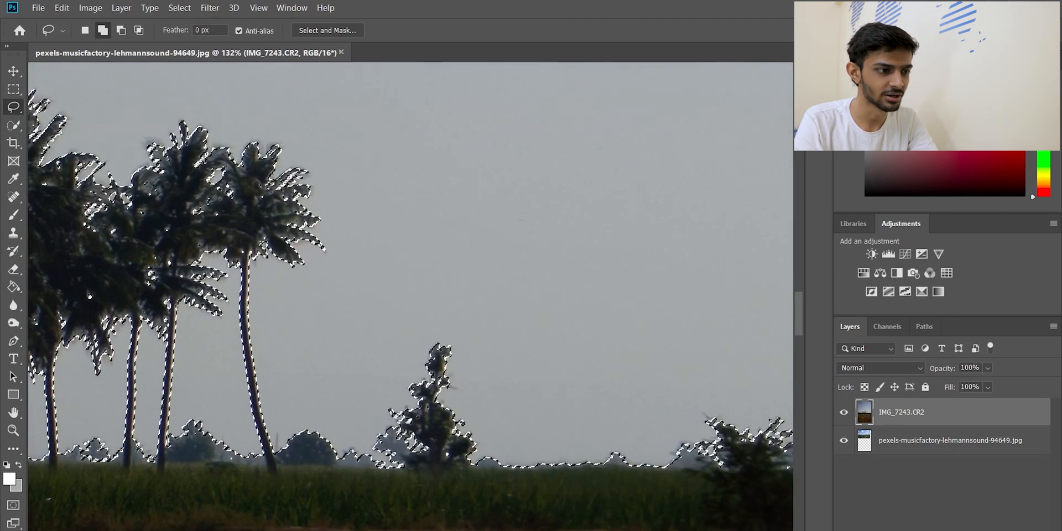
pyautogui.hscroll(1, 411, 297)
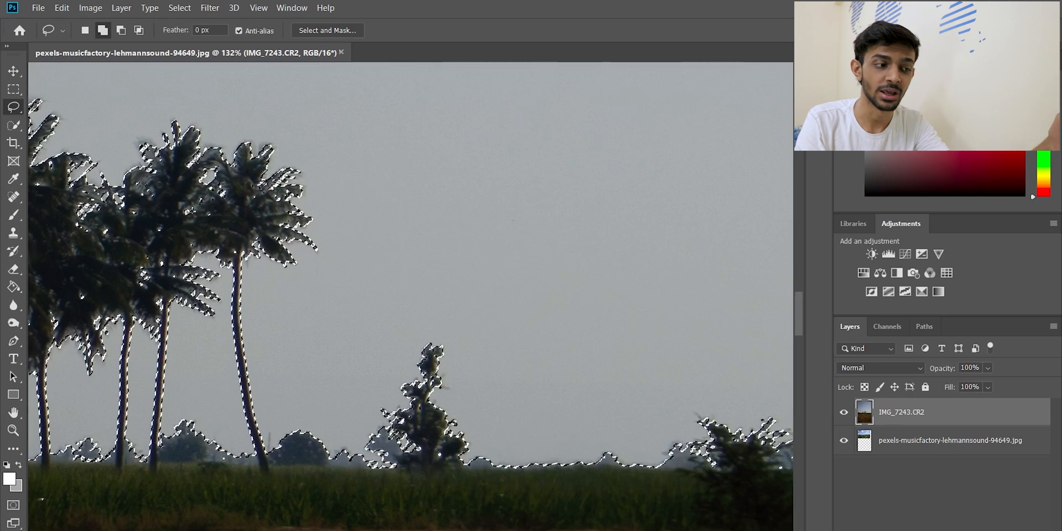
pyautogui.hotkey('ctrl', '0')
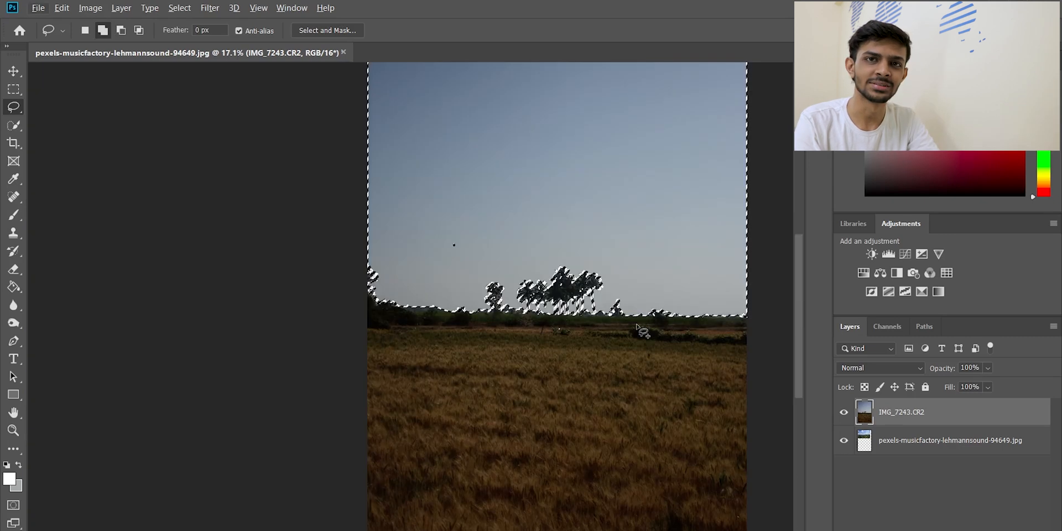
pyautogui.scroll(-4, 630, 322)
pyautogui.scroll(3, 387, 249)
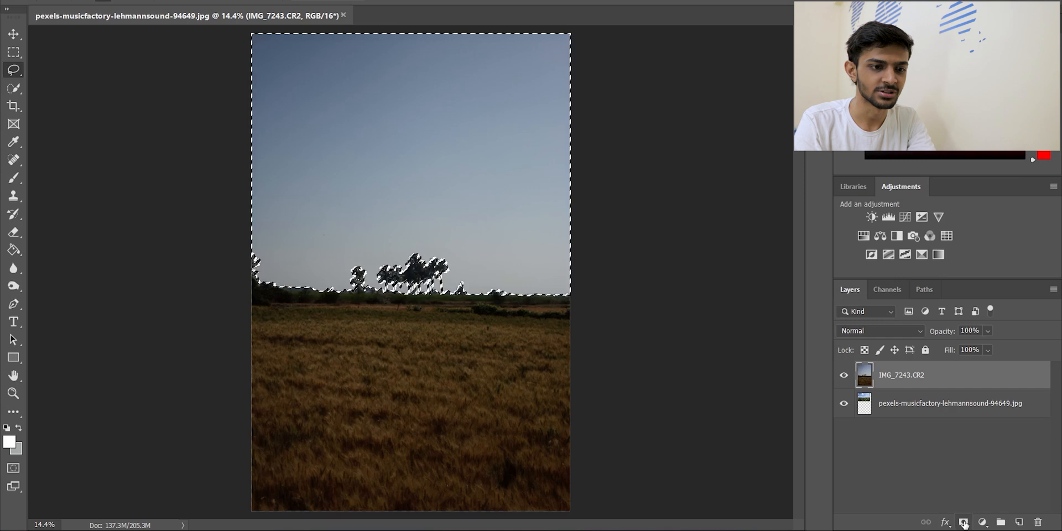
# Add a layer mask to the IMG_7243.CR2 layer from the sky selection and invert the mask
pyautogui.click(963, 523)
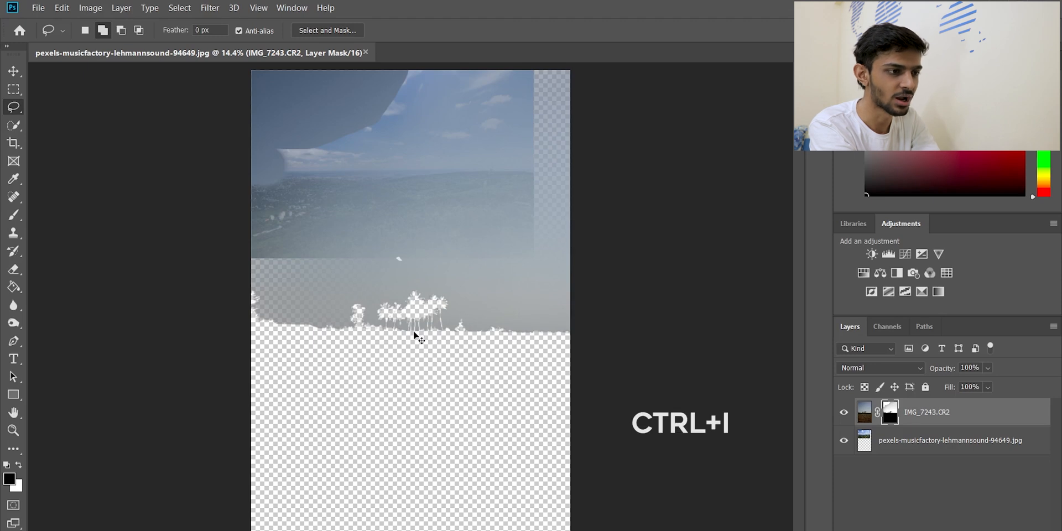
pyautogui.hotkey('ctrl', 'i')
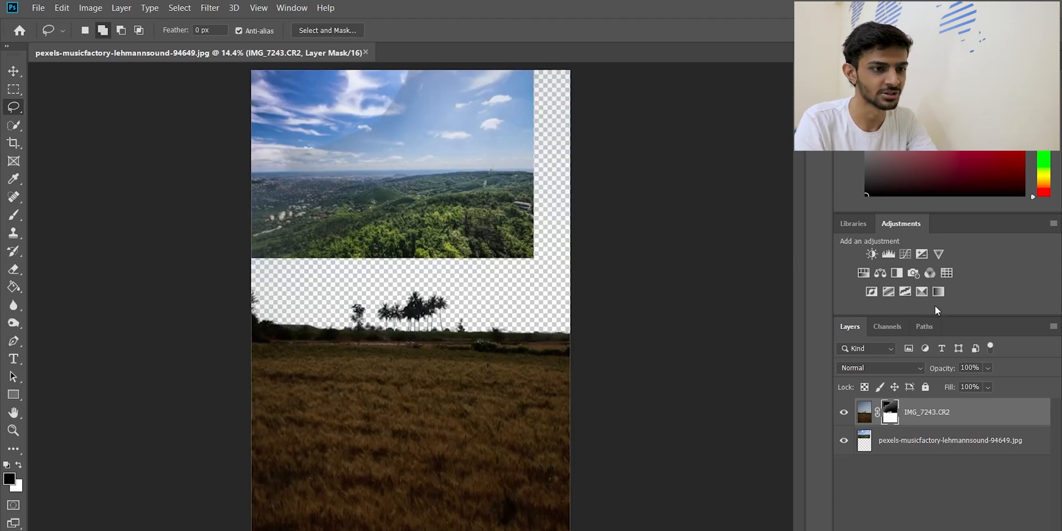
# Hide the pexels sky photo layer and paint black on the IMG_7243.CR2 mask over the leftover haze in the upper sky
pyautogui.click(845, 443)
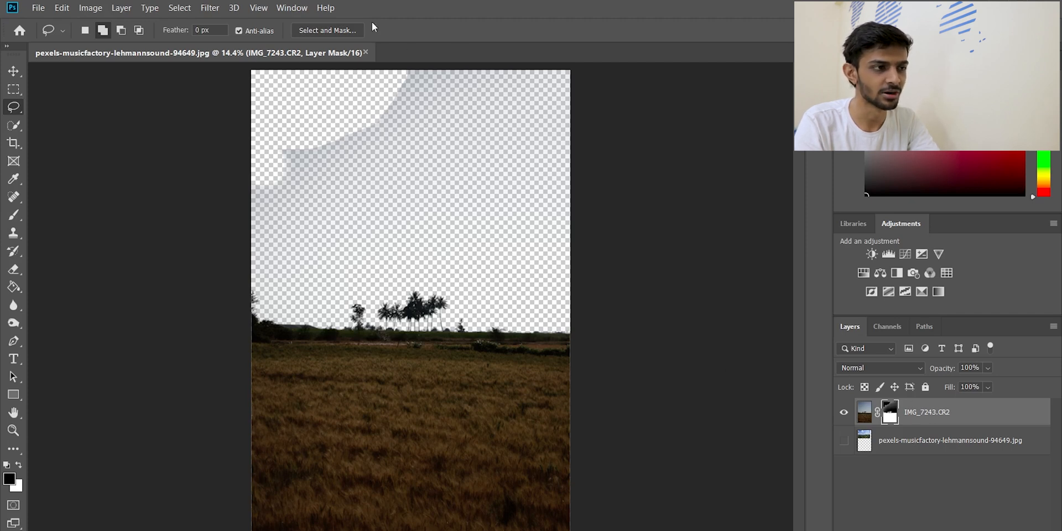
pyautogui.press('alt')
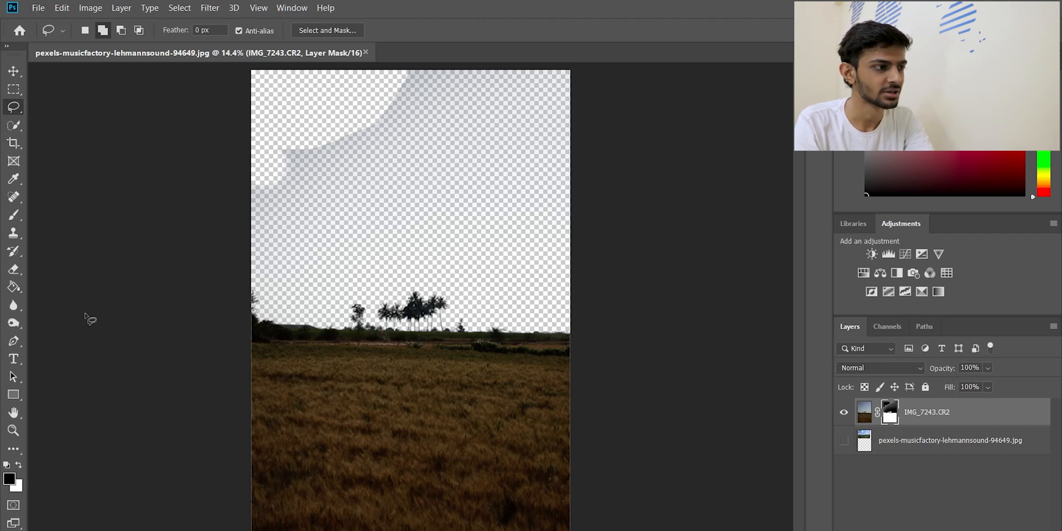
pyautogui.click(14, 215)
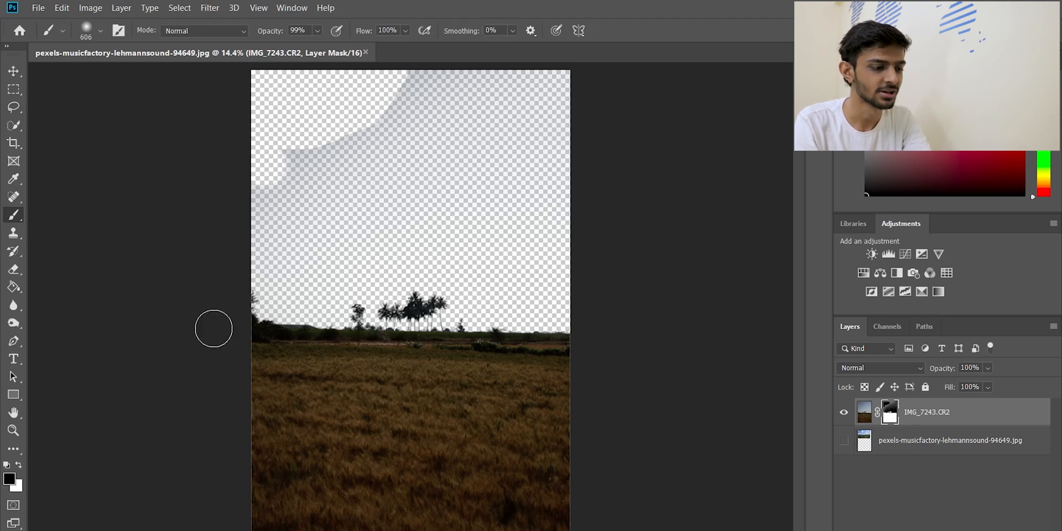
pyautogui.moveTo(315, 184)
pyautogui.mouseDown()
pyautogui.moveTo(359, 138)
pyautogui.moveTo(576, 83)
pyautogui.mouseUp()
pyautogui.moveTo(603, 172); pyautogui.dragTo(387, 99)
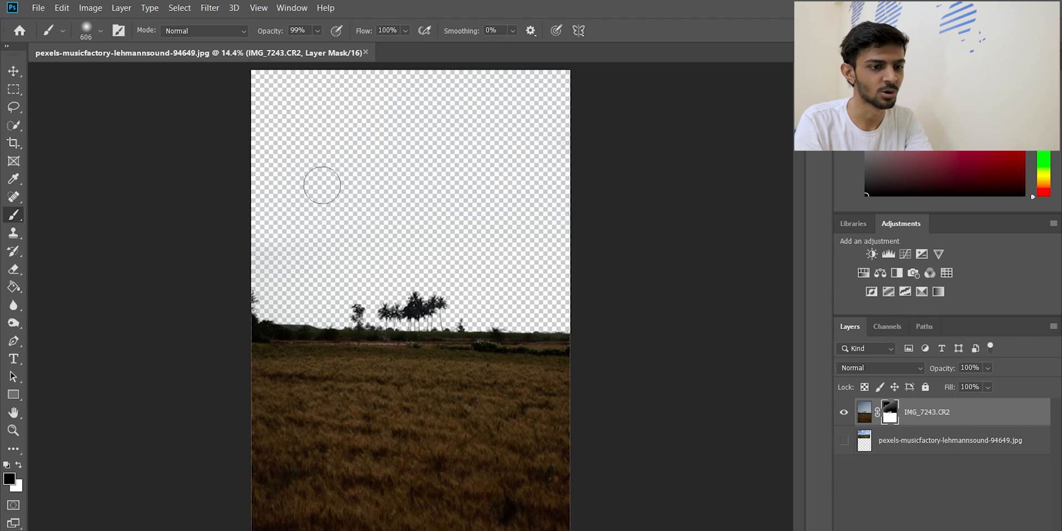
# Show the pexels sky photo layer again, scale it to about 271% and place it so its clouds fill the masked sky
pyautogui.click(844, 441)
pyautogui.press('v')
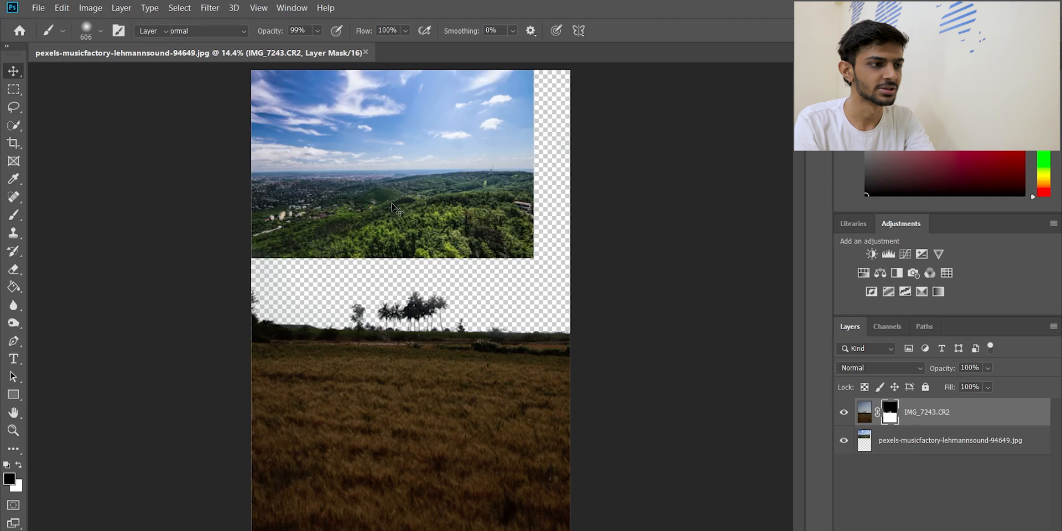
pyautogui.click(400, 118)
pyautogui.press('ctrl')
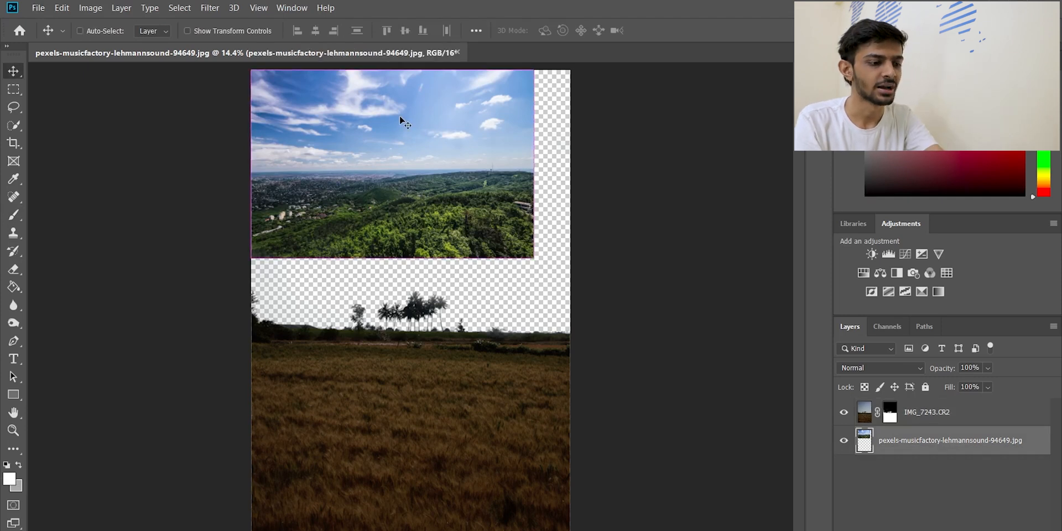
pyautogui.hotkey('ctrl', 't')
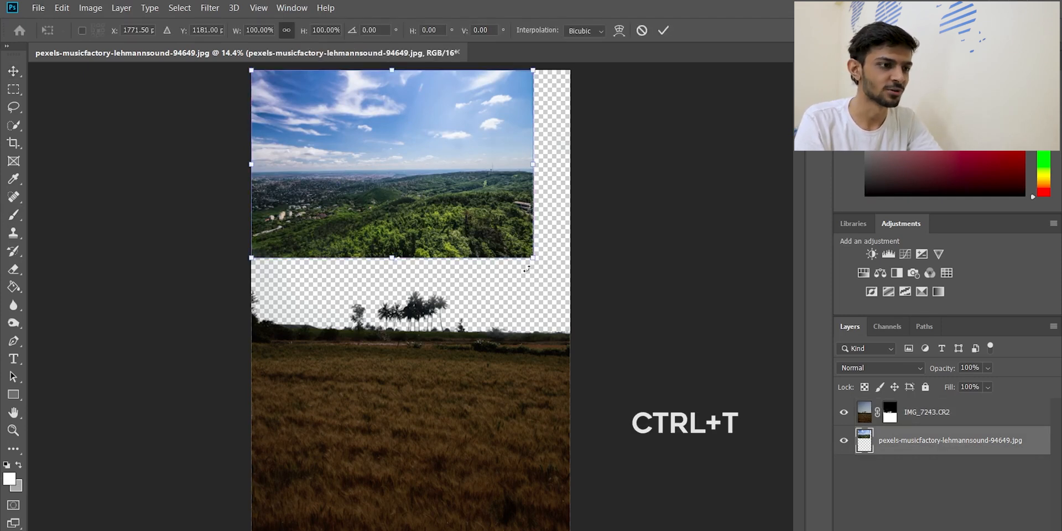
pyautogui.moveTo(534, 260); pyautogui.dragTo(775, 419)
pyautogui.moveTo(470, 197); pyautogui.dragTo(432, 221)
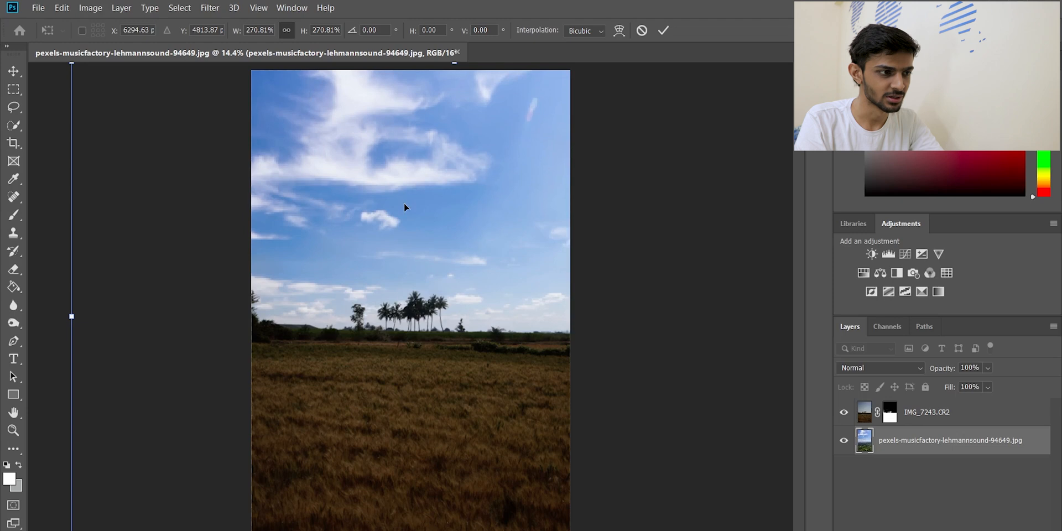
# Move the enlarged sky photo slightly down until its upper edge meets the canvas edge, and check it behind the palm trees
pyautogui.scroll(5, 404, 207)
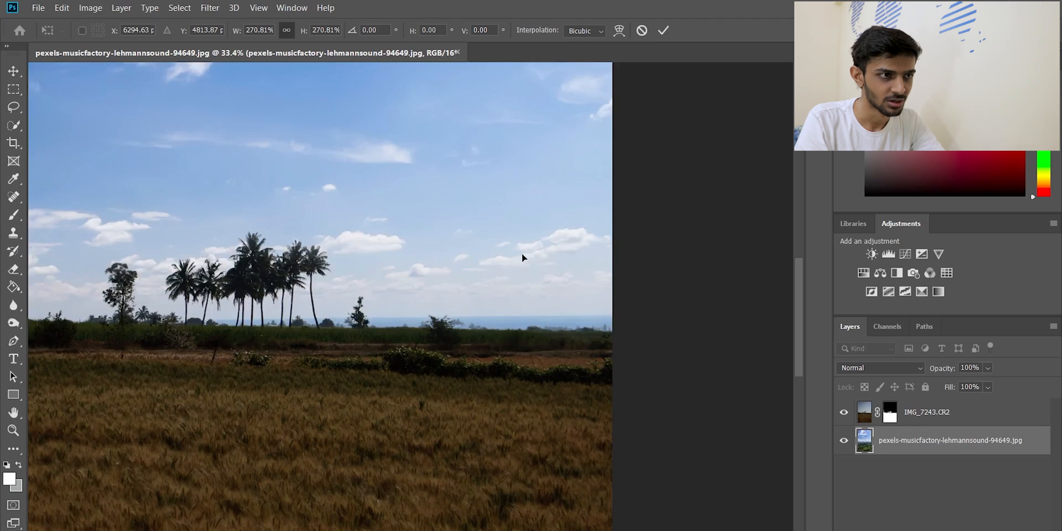
pyautogui.scroll(-3, 523, 257)
pyautogui.scroll(-2, 497, 236)
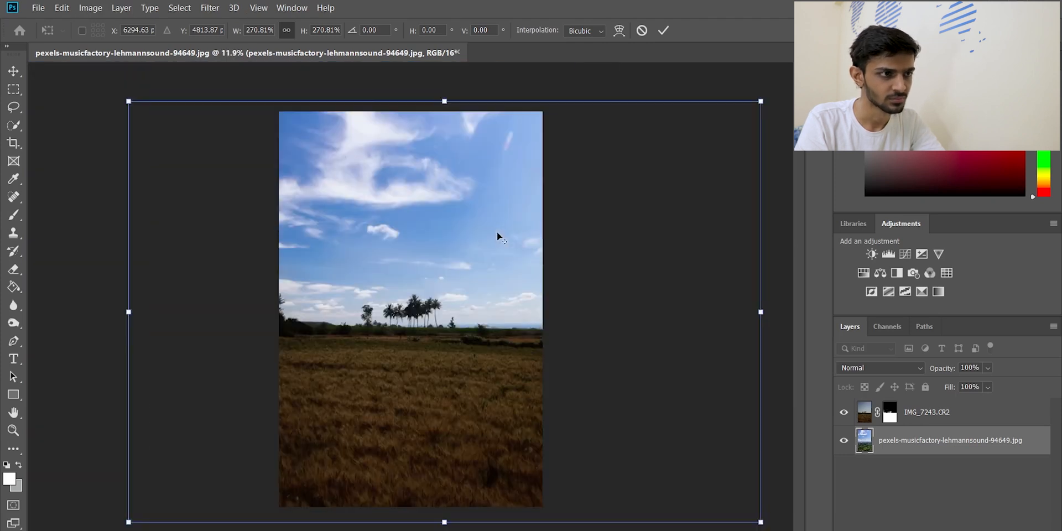
pyautogui.moveTo(498, 209); pyautogui.dragTo(498, 216)
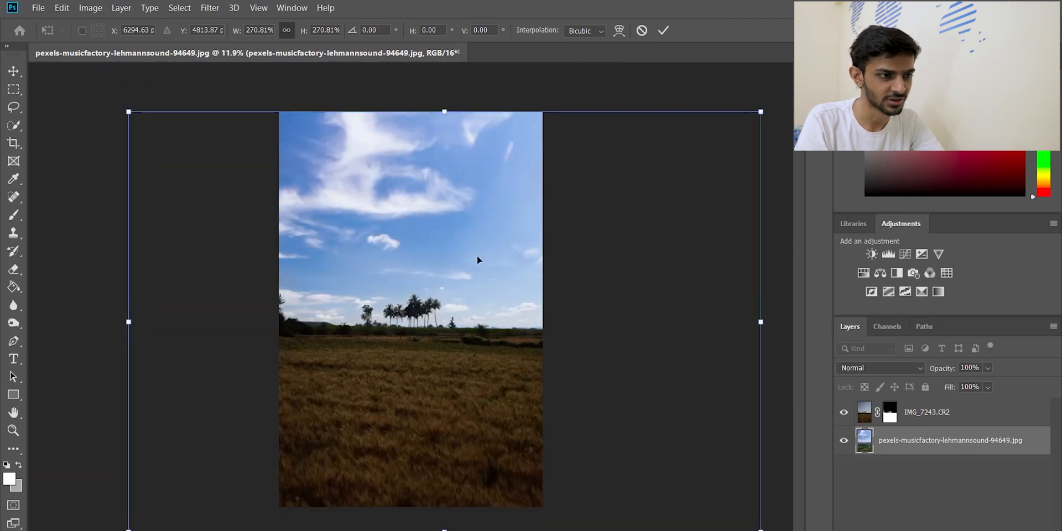
pyautogui.scroll(1, 496, 274)
pyautogui.scroll(3, 430, 355)
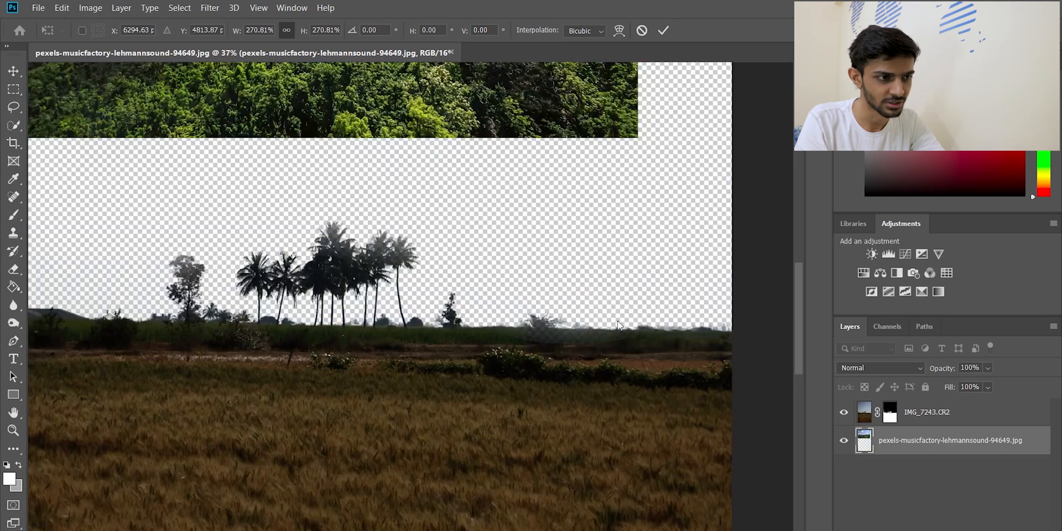
pyautogui.scroll(4, 368, 269)
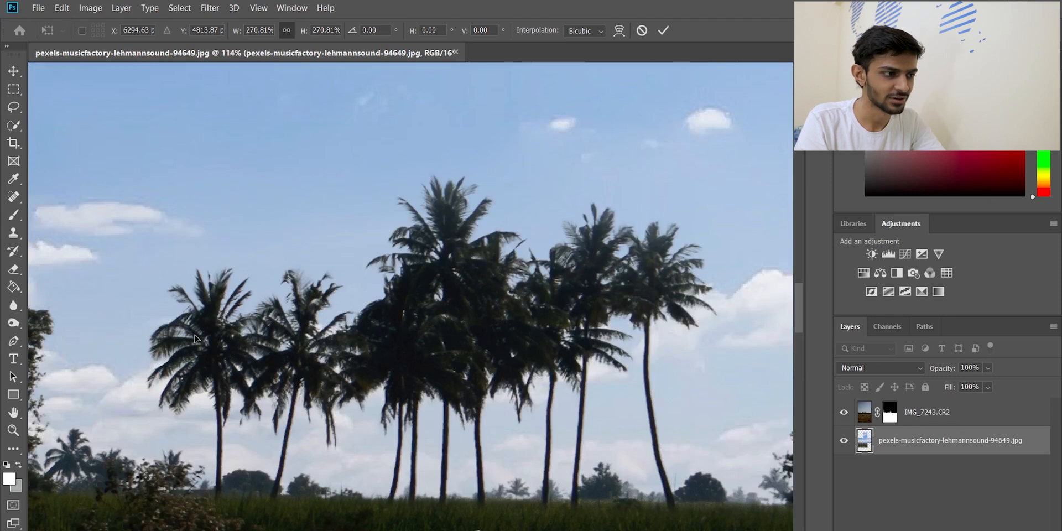
pyautogui.scroll(-6, 195, 339)
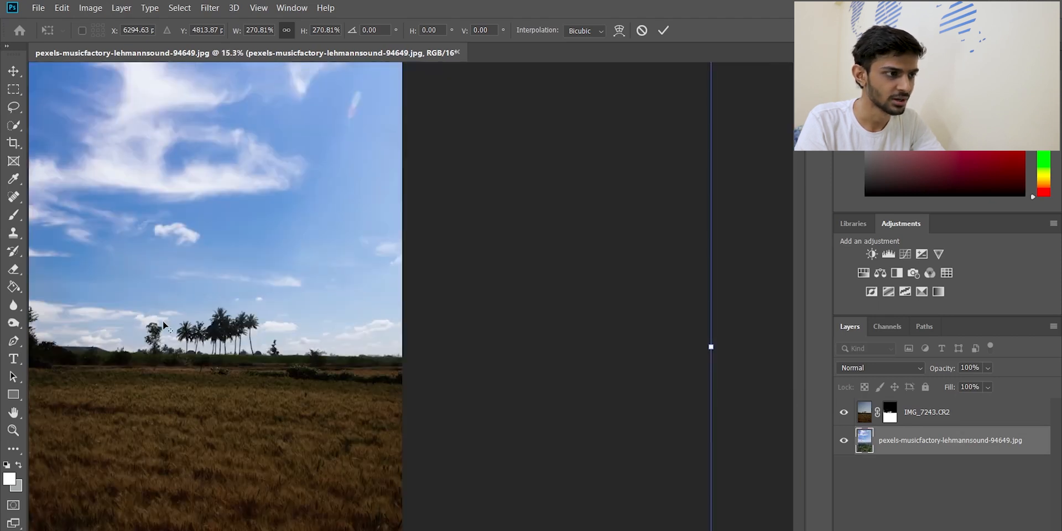
pyautogui.scroll(-2, 163, 325)
# Apply the transform of the sky photo and save the composite image
pyautogui.click(663, 31)
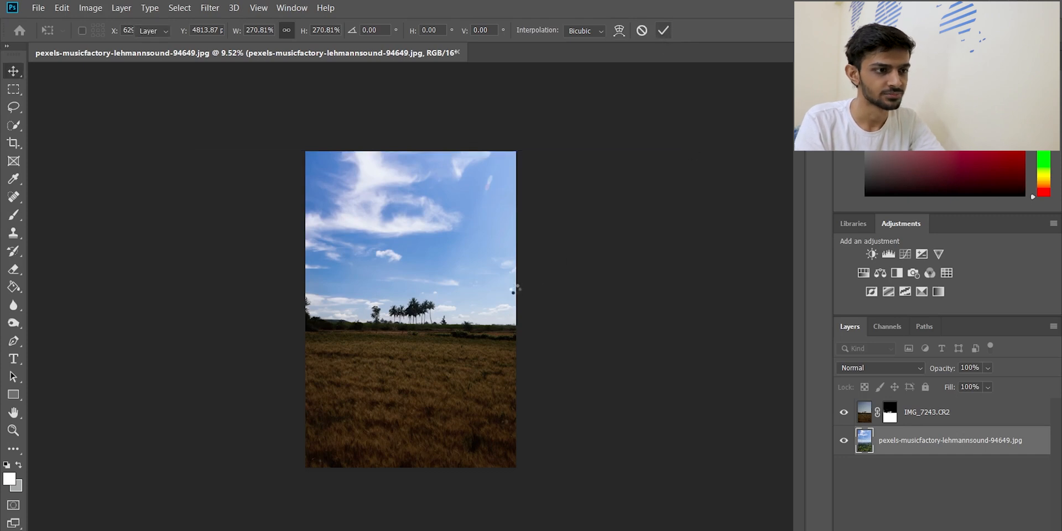
pyautogui.scroll(1, 430, 252)
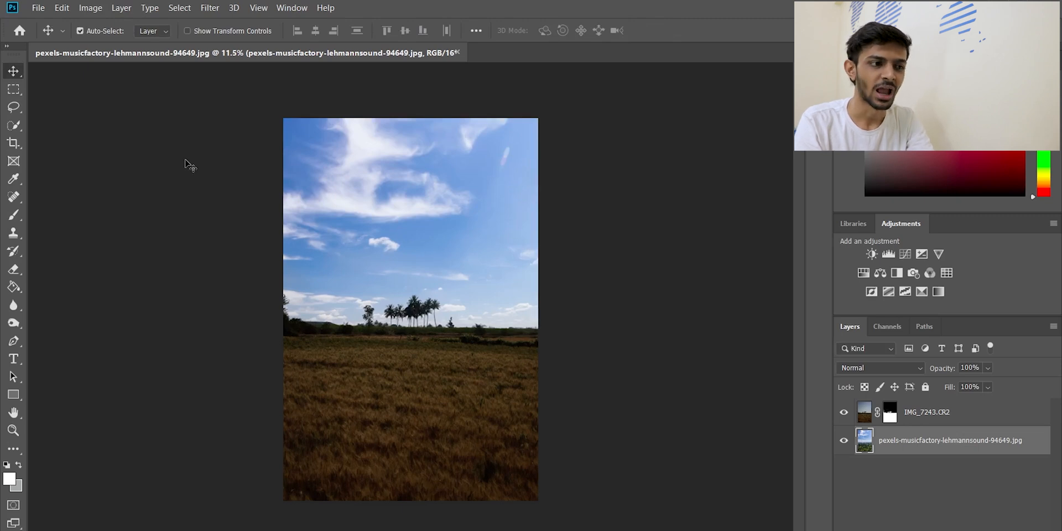
pyautogui.hotkey('ctrl', 's')
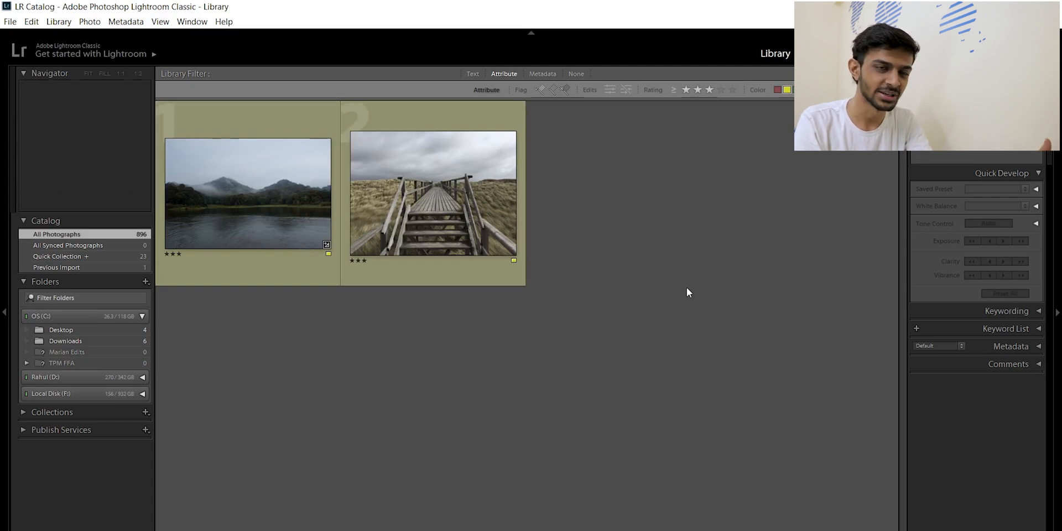
# Select both the lake and boardwalk photos in the library and open them as layers in Photoshop
pyautogui.click(449, 209)
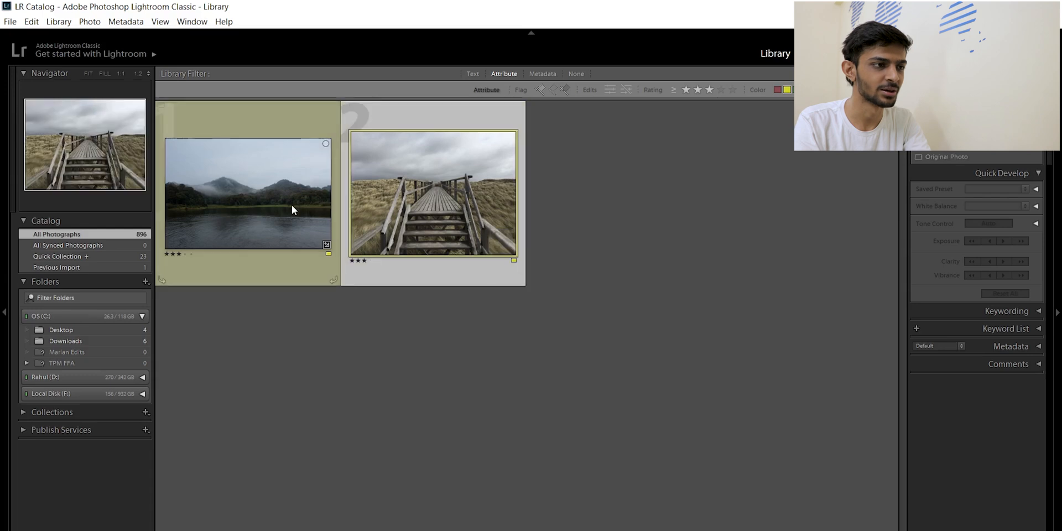
pyautogui.hotkey('ctrl', 'a')
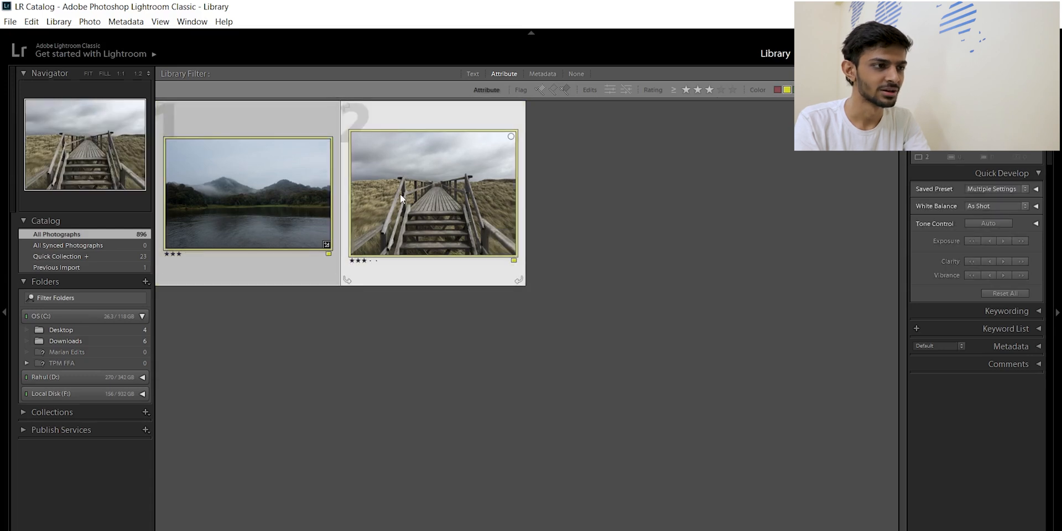
pyautogui.rightClick(401, 195)
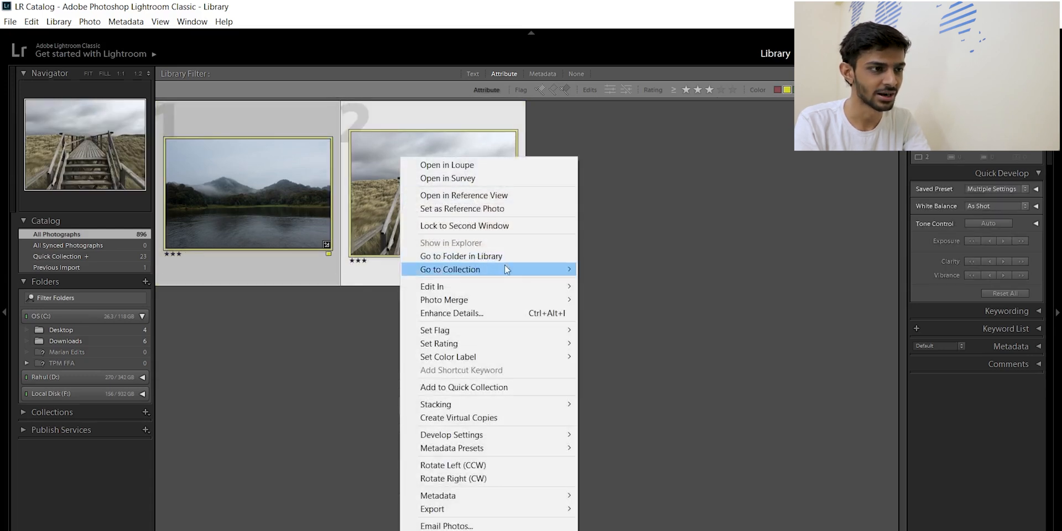
pyautogui.moveTo(519, 284)
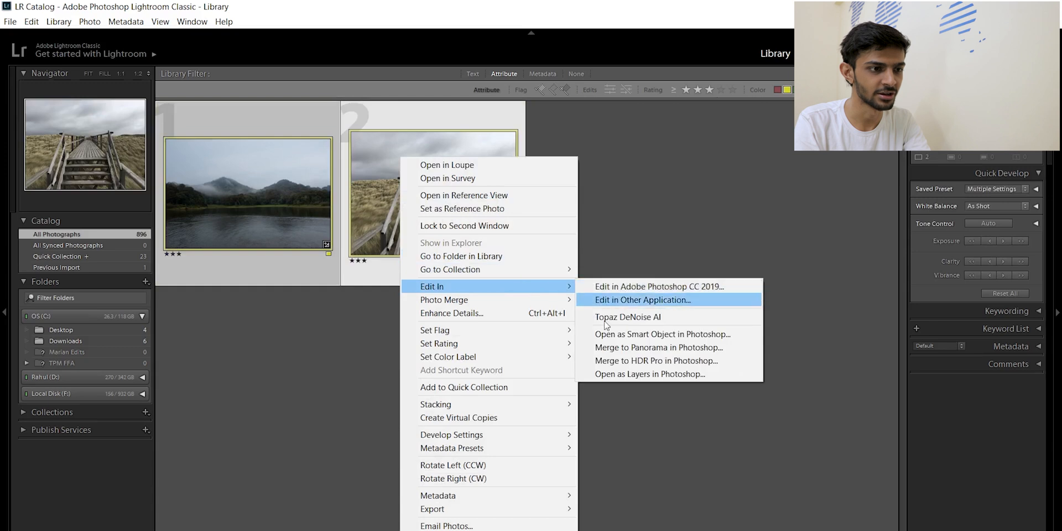
pyautogui.click(612, 374)
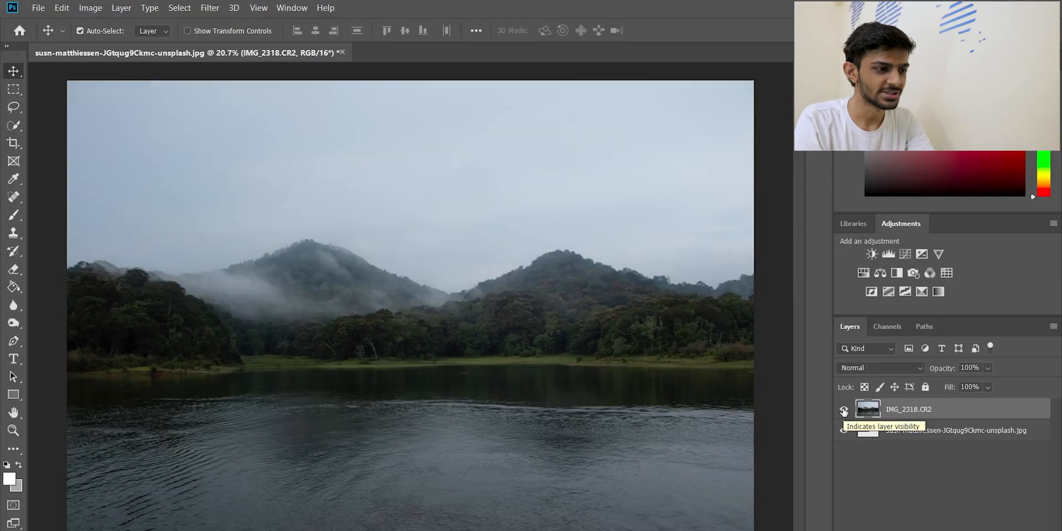
pyautogui.press('alt')
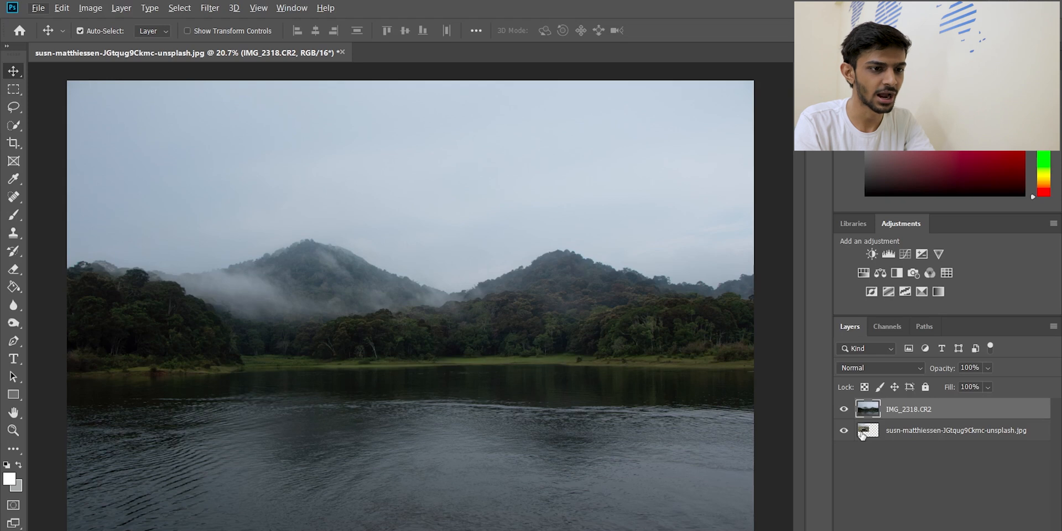
# Check the boardwalk photo beneath by hiding and showing the IMG_2318.CR2 layer, and examine the misty mountain in the lake photo
pyautogui.click(844, 409)
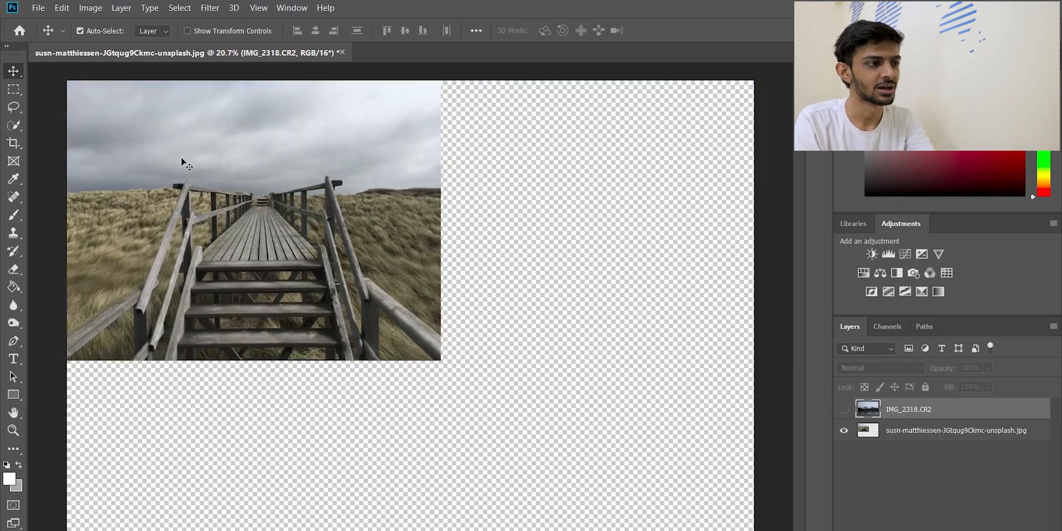
pyautogui.click(843, 409)
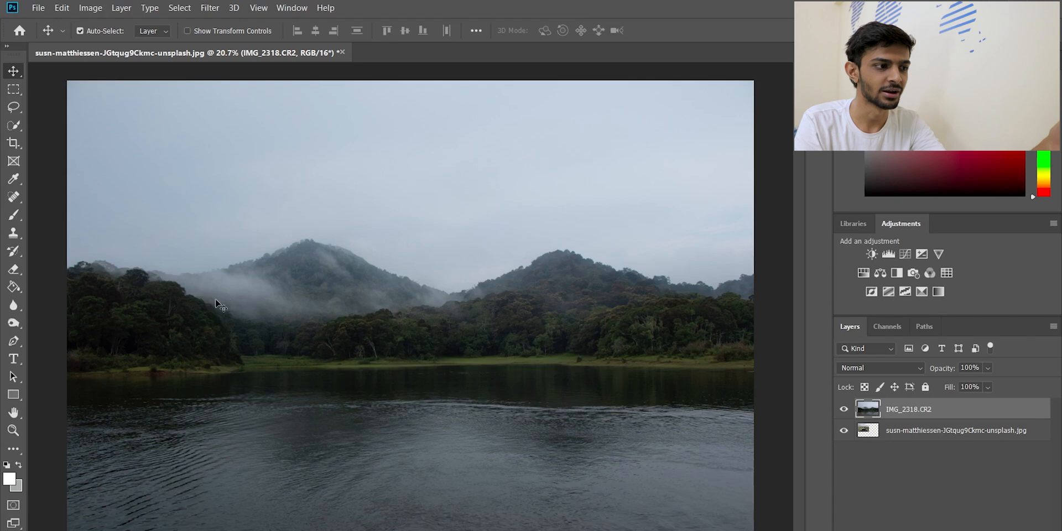
pyautogui.scroll(1, 222, 286)
pyautogui.scroll(10, 278, 239)
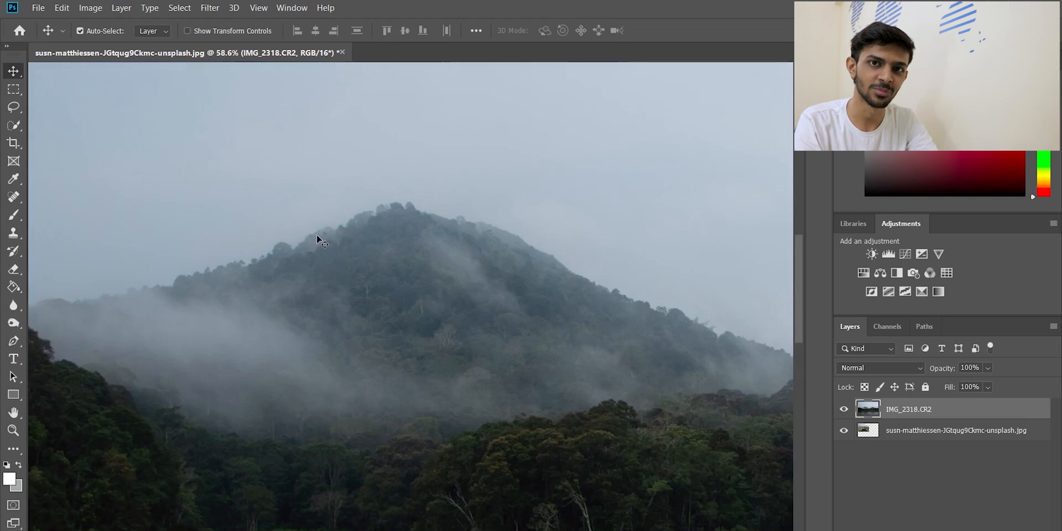
pyautogui.scroll(-8, 317, 235)
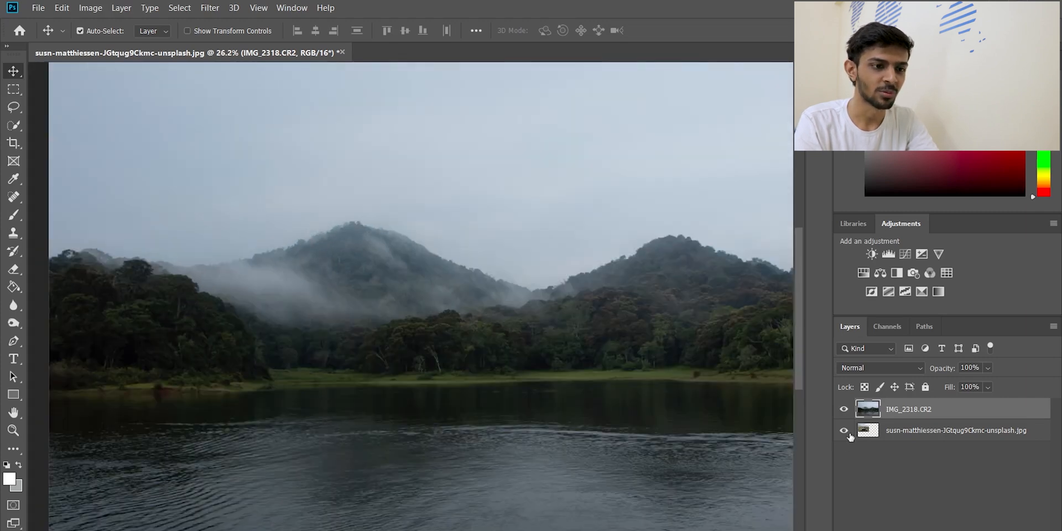
# Hide the IMG_2318.CR2 layer, move the boardwalk photo inward from the canvas corner, and show the lake layer again
pyautogui.click(842, 409)
pyautogui.scroll(4, 215, 150)
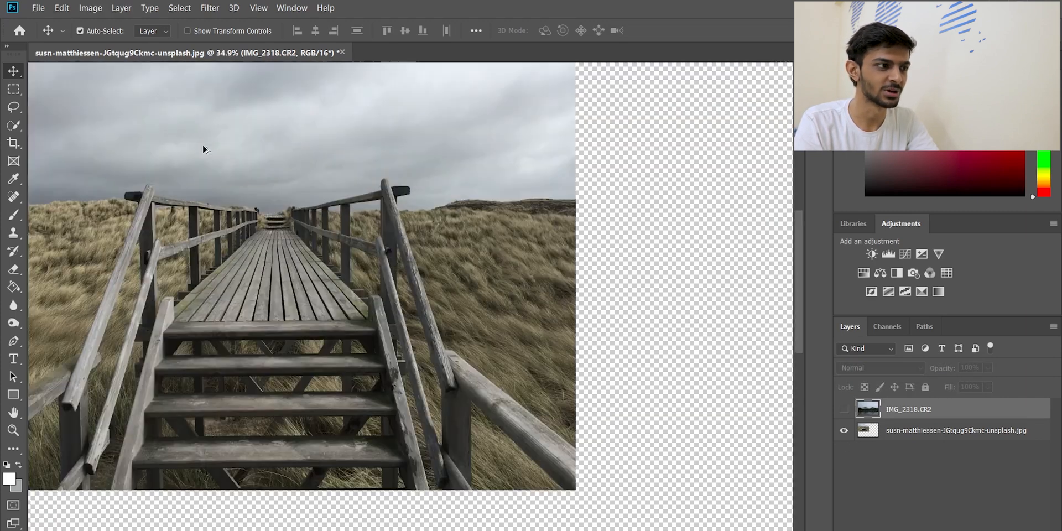
pyautogui.moveTo(241, 194); pyautogui.dragTo(348, 256)
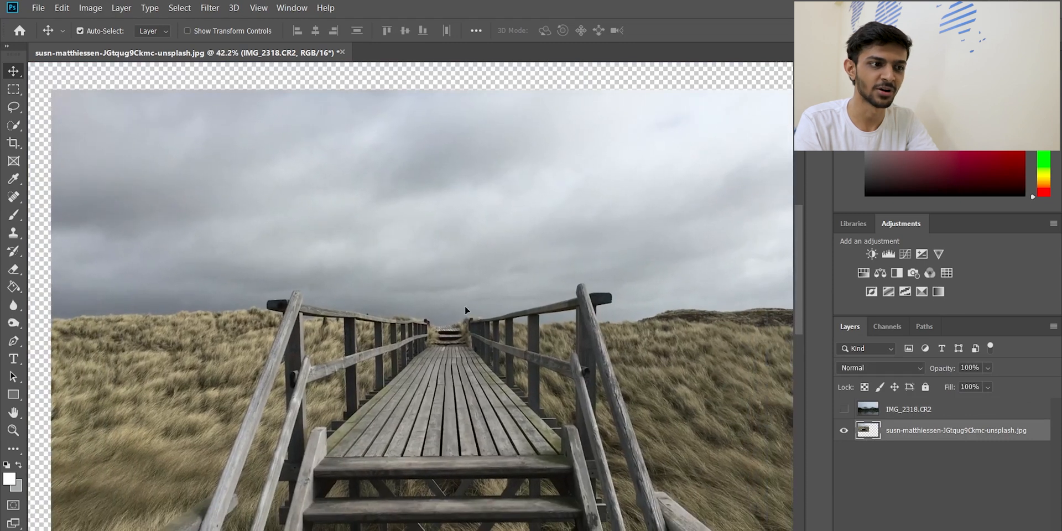
pyautogui.scroll(-4, 509, 331)
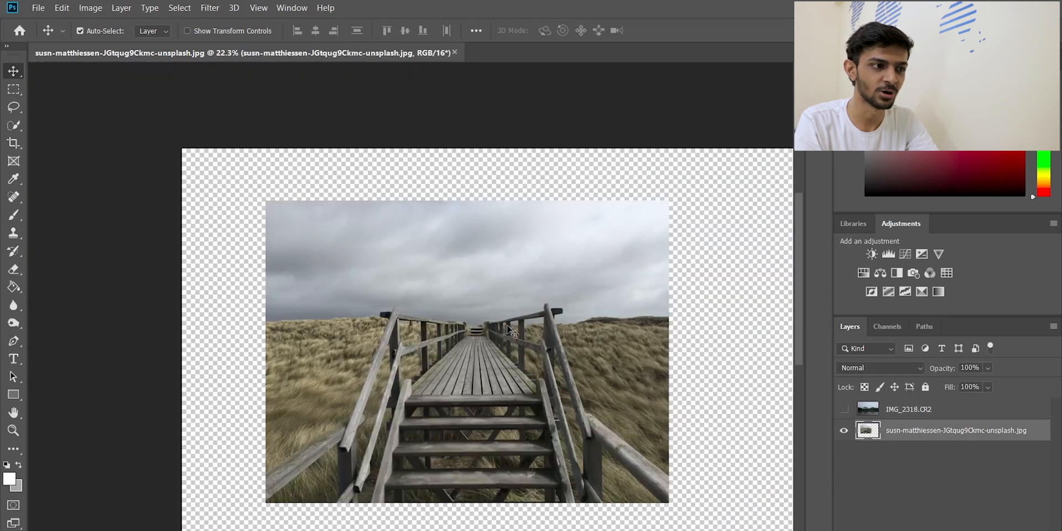
pyautogui.click(844, 410)
pyautogui.hotkey('ctrl', '-')
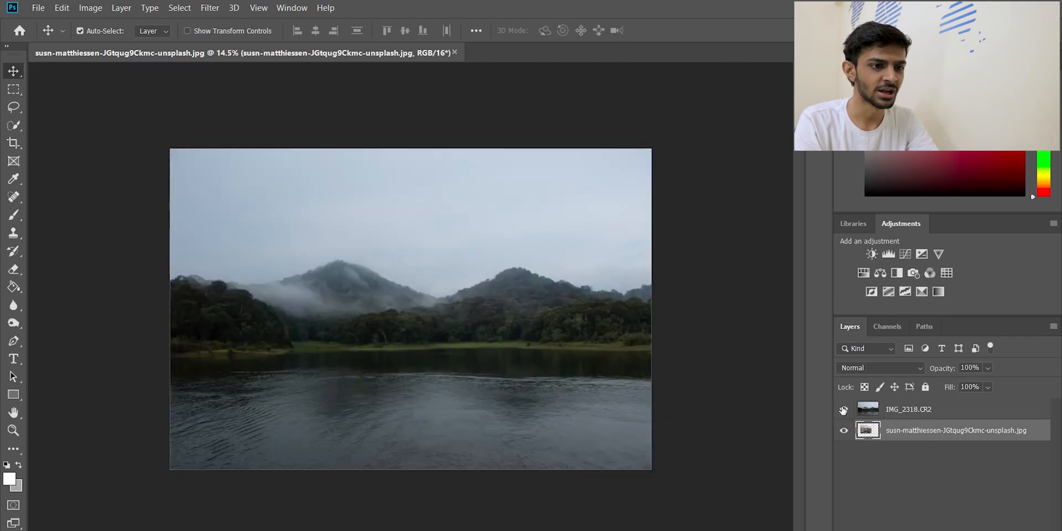
# Hide the lake layer, scale the boardwalk photo to about 217% so it covers the canvas, centre it horizontally and apply the transform
pyautogui.click(844, 410)
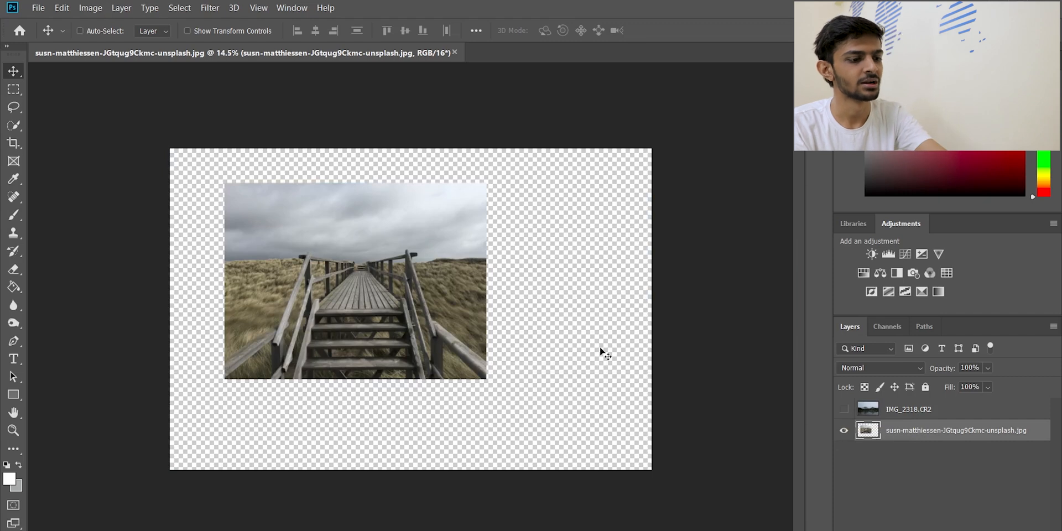
pyautogui.hotkey('ctrl', 't')
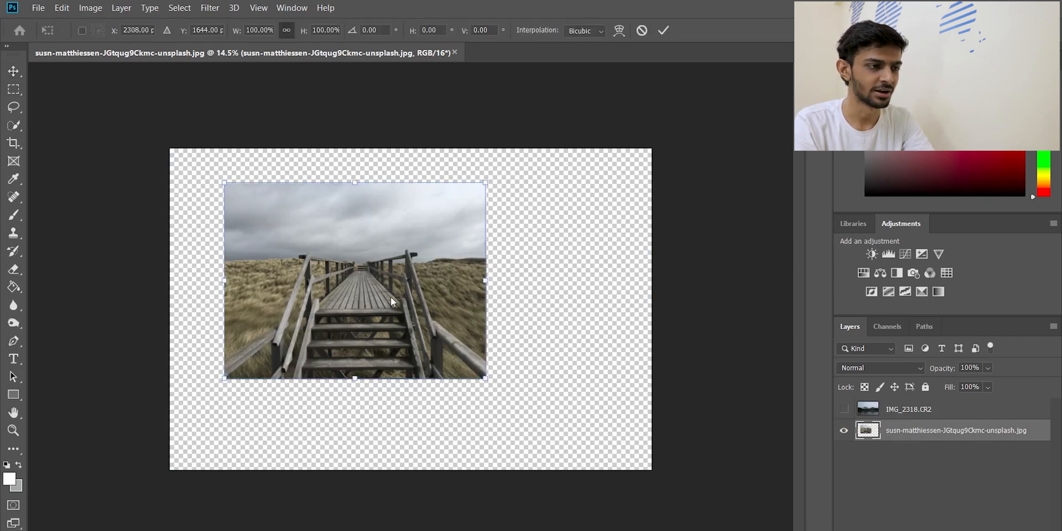
pyautogui.moveTo(486, 379); pyautogui.dragTo(639, 492)
pyautogui.moveTo(452, 350); pyautogui.dragTo(485, 372)
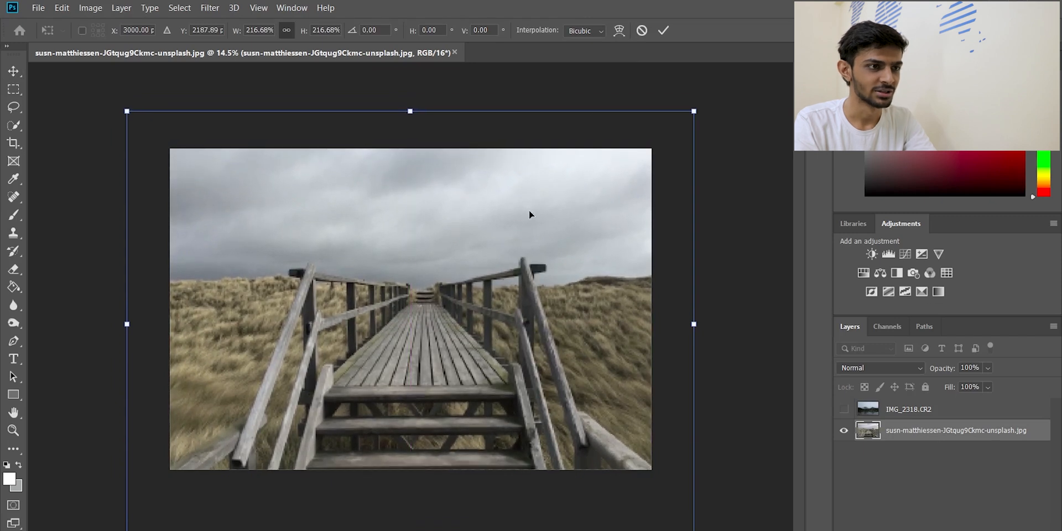
pyautogui.click(663, 31)
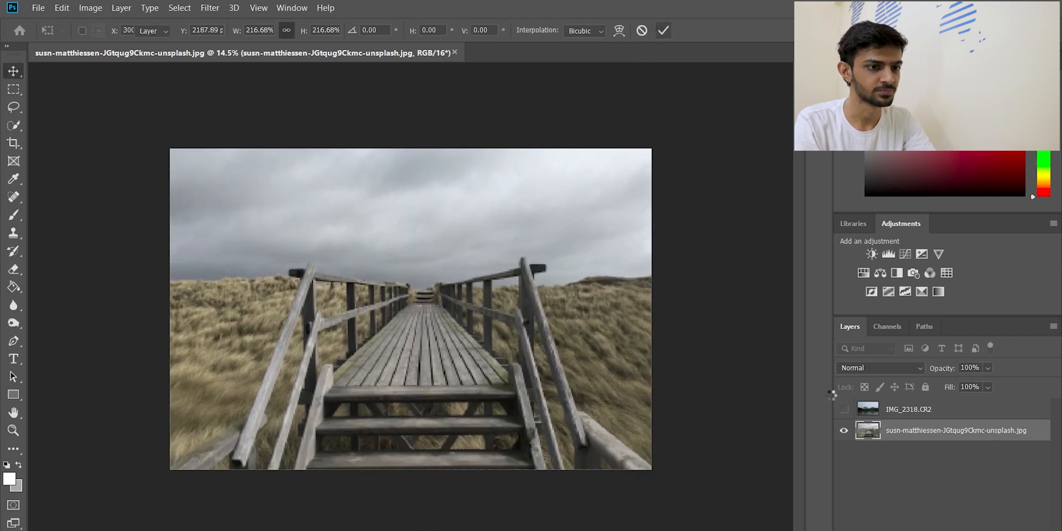
# Show the IMG_2318.CR2 layer, add a white layer mask to it and paint black across the upper sky with the Brush
pyautogui.click(844, 409)
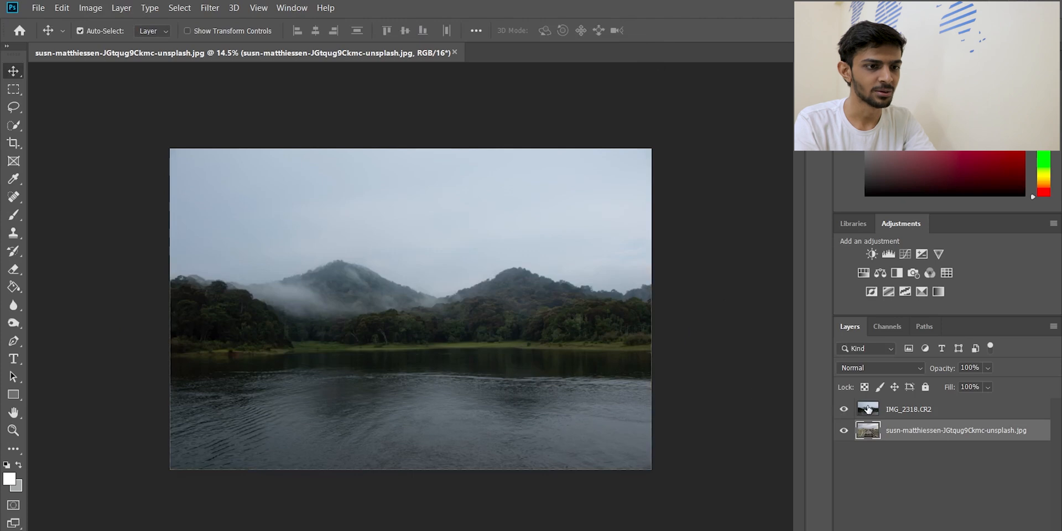
pyautogui.click(867, 408)
pyautogui.click(962, 523)
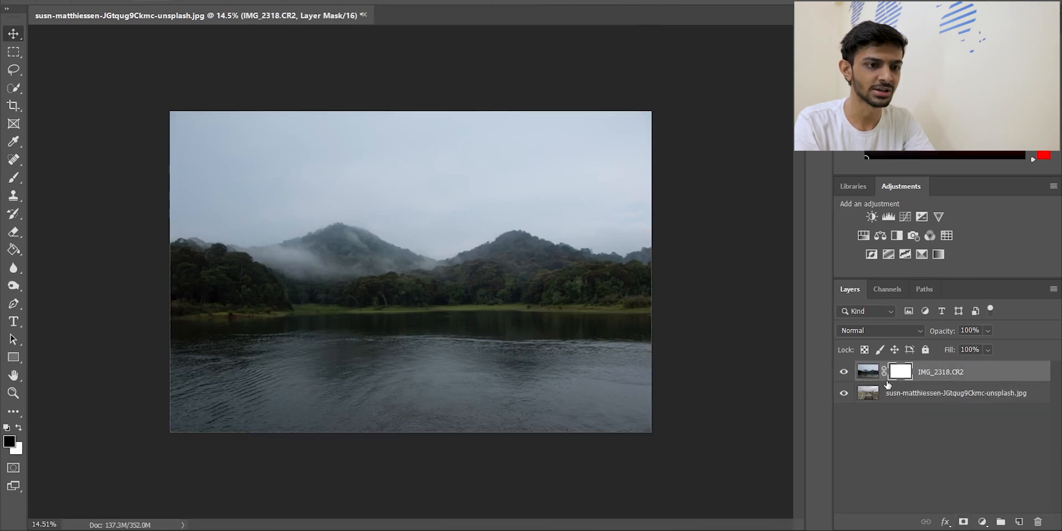
pyautogui.press('b')
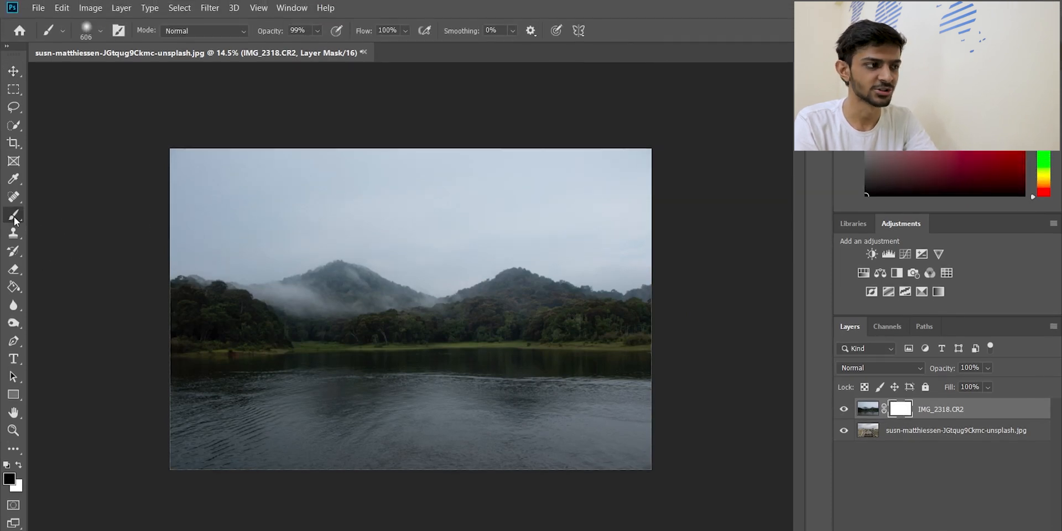
pyautogui.moveTo(187, 182)
pyautogui.mouseDown()
pyautogui.moveTo(155, 174)
pyautogui.moveTo(194, 149)
pyautogui.moveTo(283, 166)
pyautogui.moveTo(132, 190)
pyautogui.moveTo(492, 177)
pyautogui.moveTo(298, 163)
pyautogui.moveTo(421, 153)
pyautogui.moveTo(684, 163)
pyautogui.moveTo(529, 176)
pyautogui.moveTo(669, 179)
pyautogui.moveTo(485, 180)
pyautogui.moveTo(629, 195)
pyautogui.mouseUp()
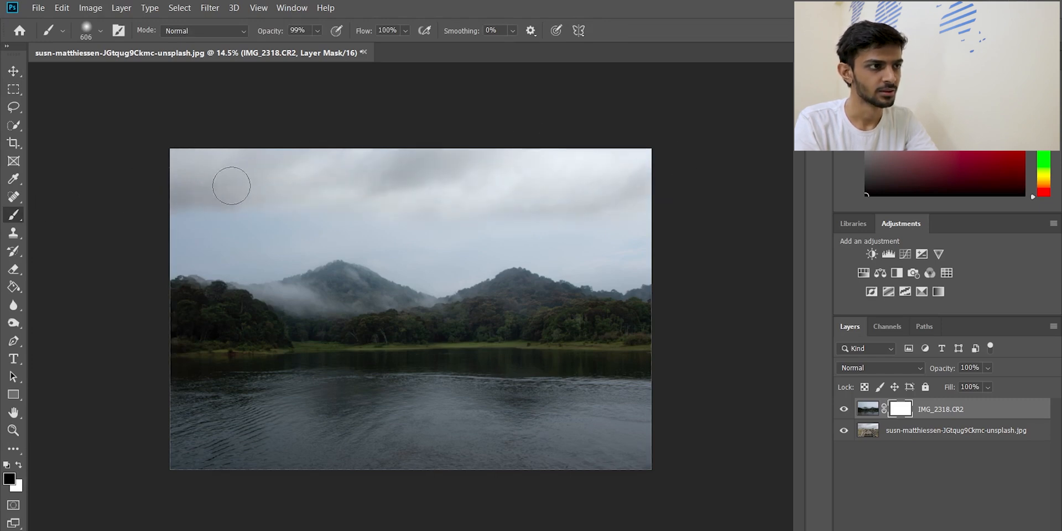
# Try to mask out the sky and mist around the left mountain, and undo that stroke
pyautogui.moveTo(199, 208)
pyautogui.mouseDown()
pyautogui.moveTo(264, 206)
pyautogui.moveTo(201, 232)
pyautogui.moveTo(309, 210)
pyautogui.moveTo(245, 235)
pyautogui.moveTo(311, 237)
pyautogui.moveTo(233, 238)
pyautogui.moveTo(298, 241)
pyautogui.moveTo(270, 256)
pyautogui.moveTo(346, 250)
pyautogui.moveTo(305, 283)
pyautogui.mouseUp()
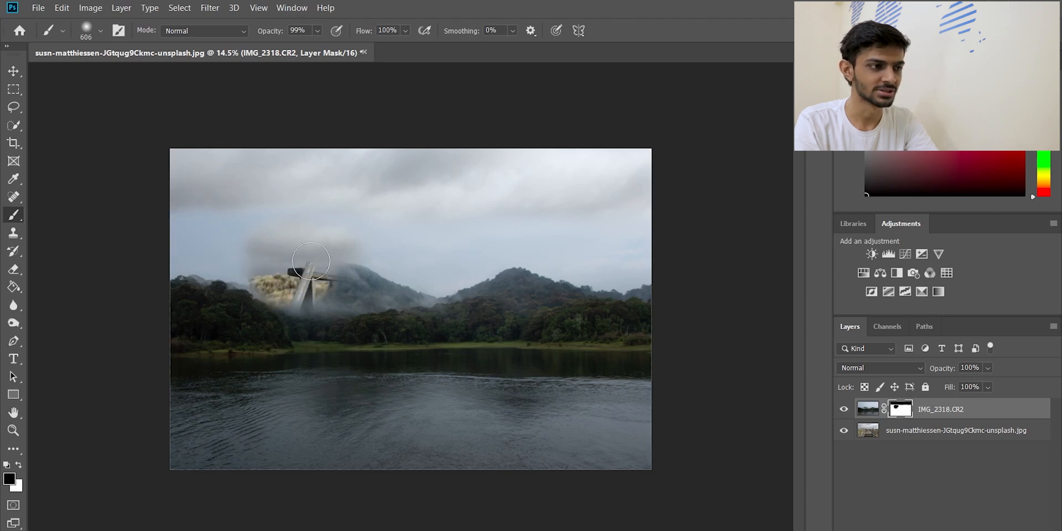
pyautogui.hotkey('ctrl', 'z')
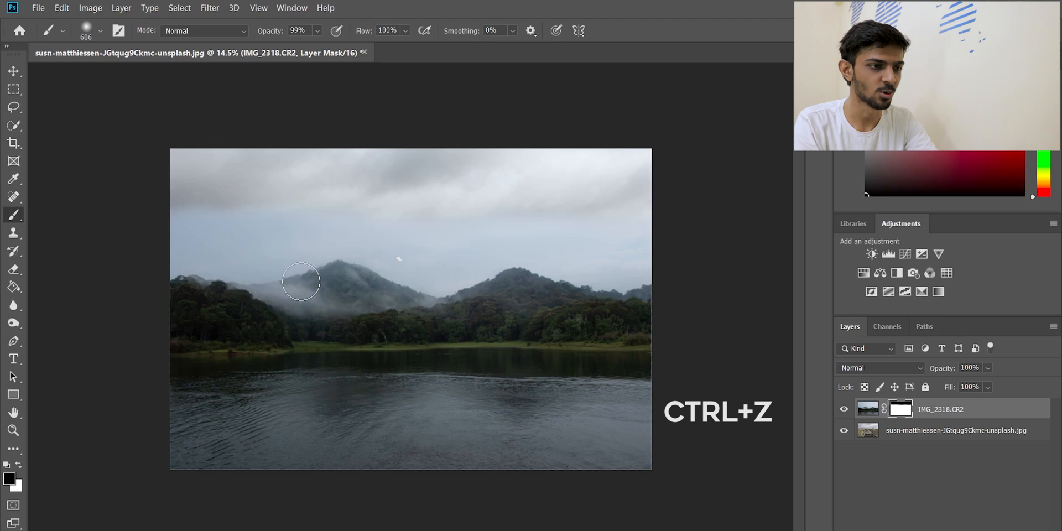
# Hide the lake layer, move the boardwalk photo down so more of its clouds fill the canvas, and show the lake layer again
pyautogui.click(841, 428)
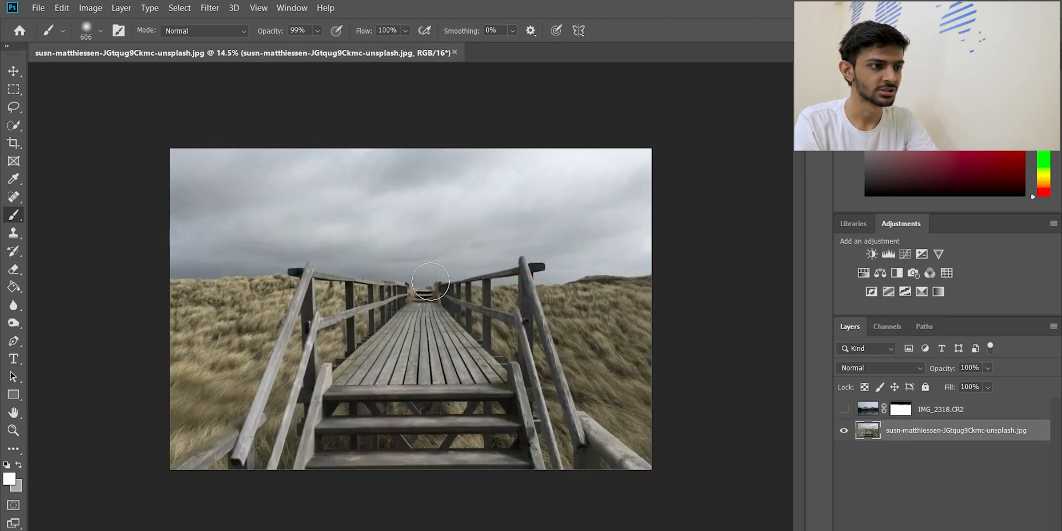
pyautogui.press('v')
pyautogui.moveTo(430, 273); pyautogui.dragTo(438, 315)
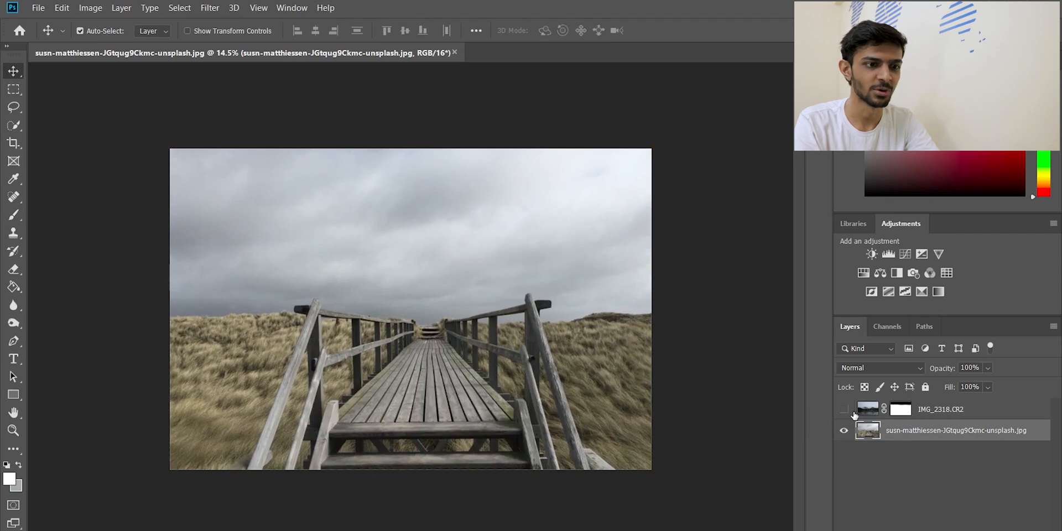
pyautogui.click(844, 410)
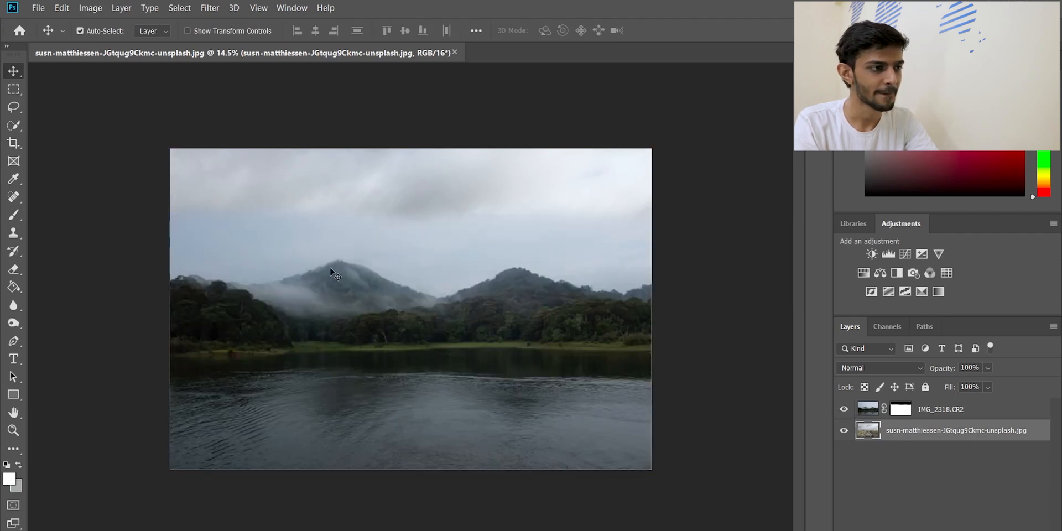
pyautogui.press('b')
pyautogui.moveTo(206, 216)
pyautogui.mouseDown()
pyautogui.moveTo(156, 222)
pyautogui.moveTo(276, 212)
pyautogui.moveTo(183, 236)
pyautogui.mouseUp()
pyautogui.hotkey('ctrl', 'z')
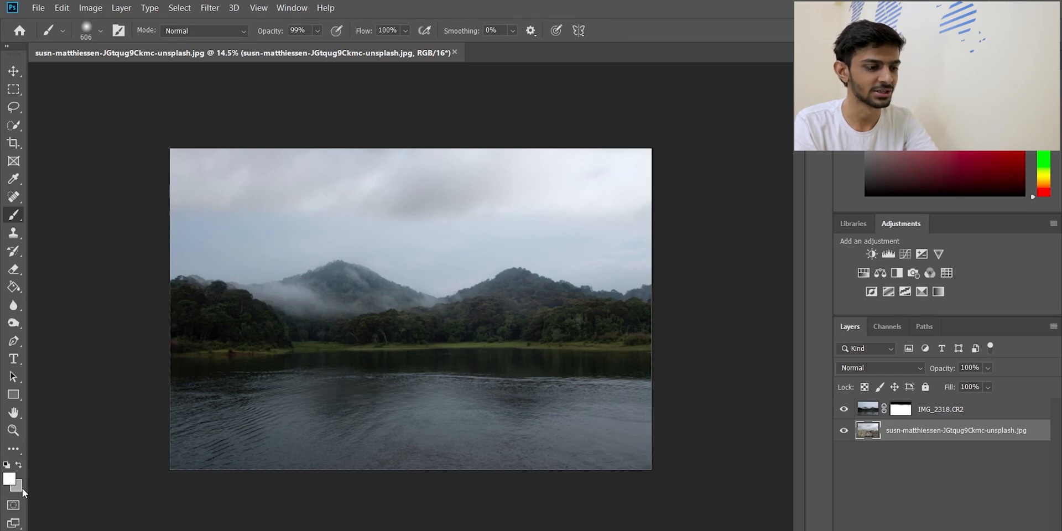
pyautogui.press('d')
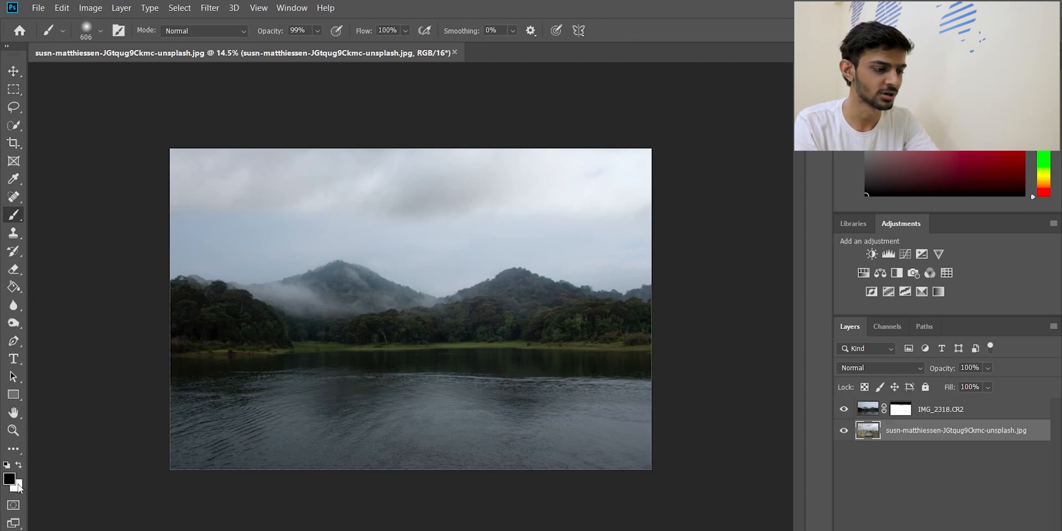
pyautogui.moveTo(188, 206); pyautogui.dragTo(233, 209)
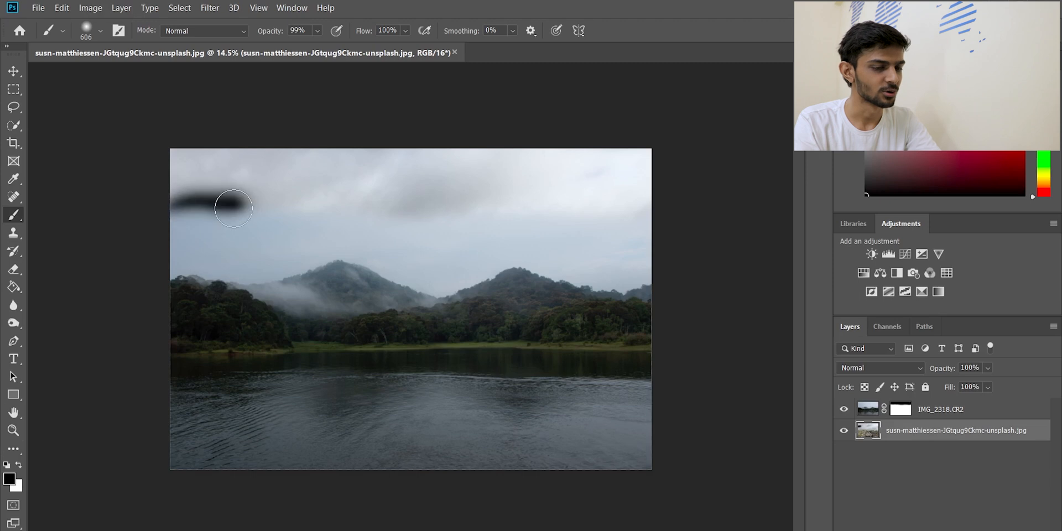
pyautogui.hotkey('ctrl', 'z')
# Paint black on the IMG_2318.CR2 mask across the lower sky down to just above the mountains, and undo the last stroke
pyautogui.click(901, 410)
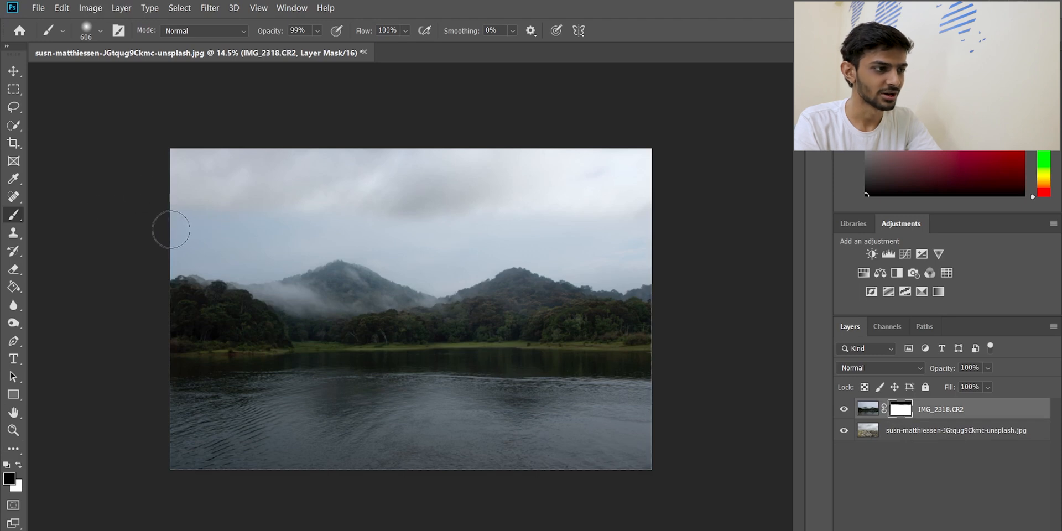
pyautogui.moveTo(147, 221); pyautogui.dragTo(627, 224)
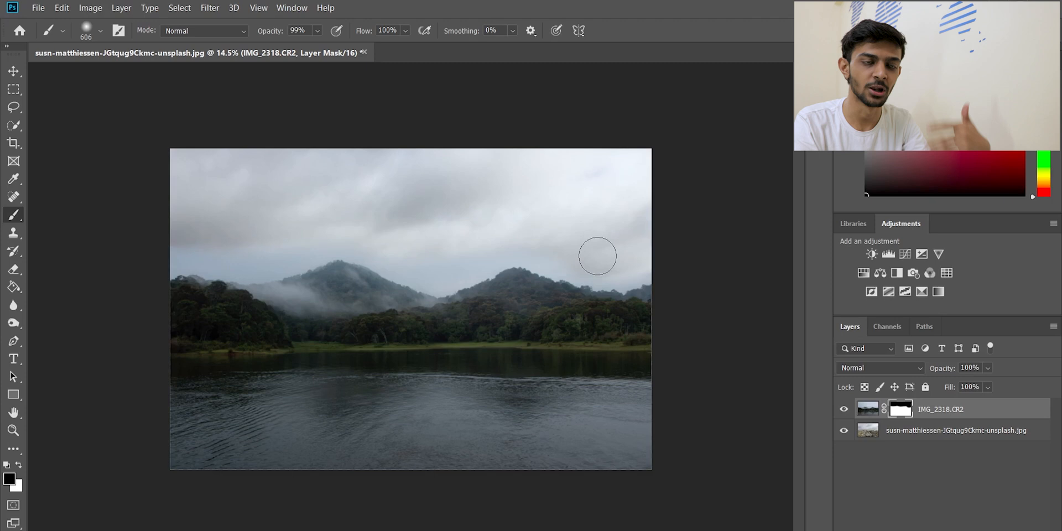
pyautogui.scroll(3, 331, 261)
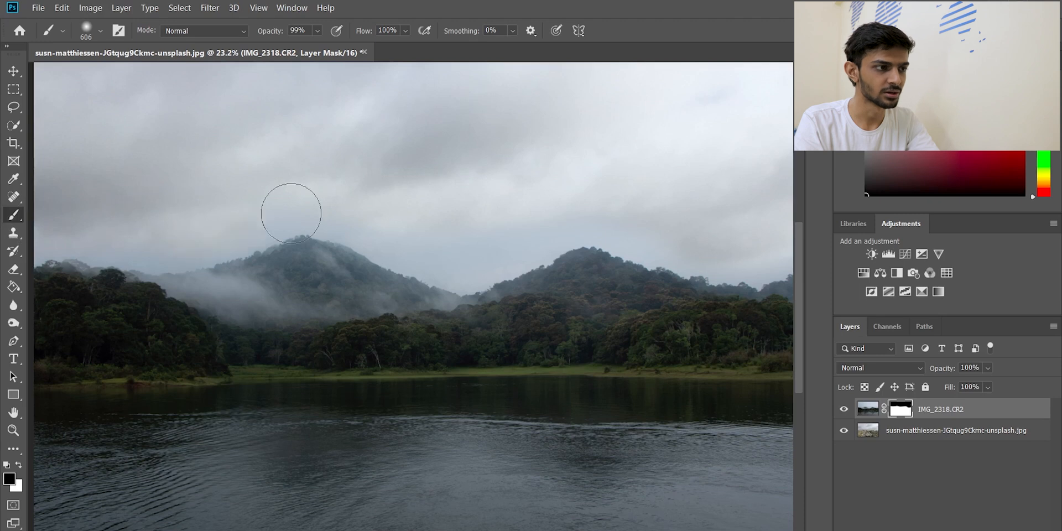
pyautogui.hotkey('ctrl', 'z')
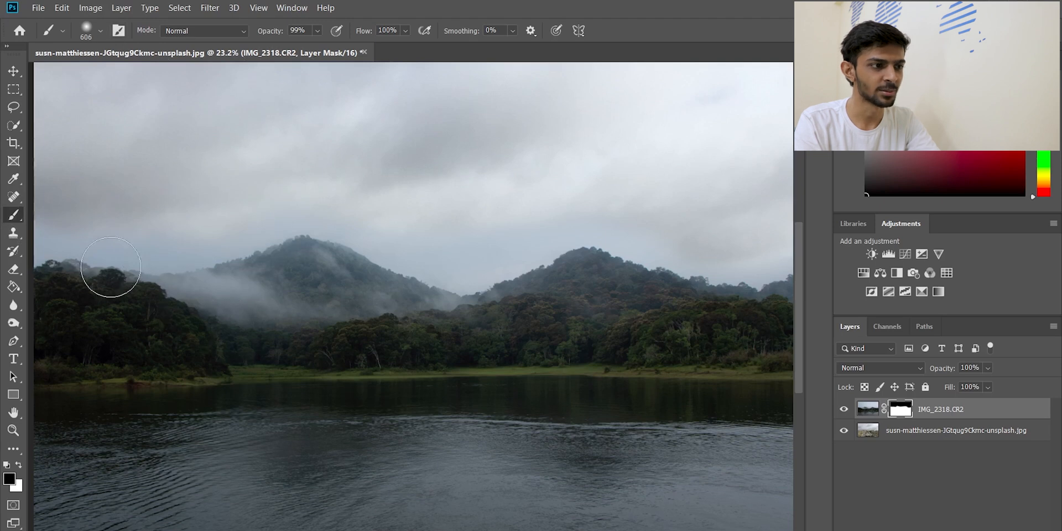
# Set the brush flow to 30% and soften the tip to 38% hardness at a size of 502 px
pyautogui.click(101, 32)
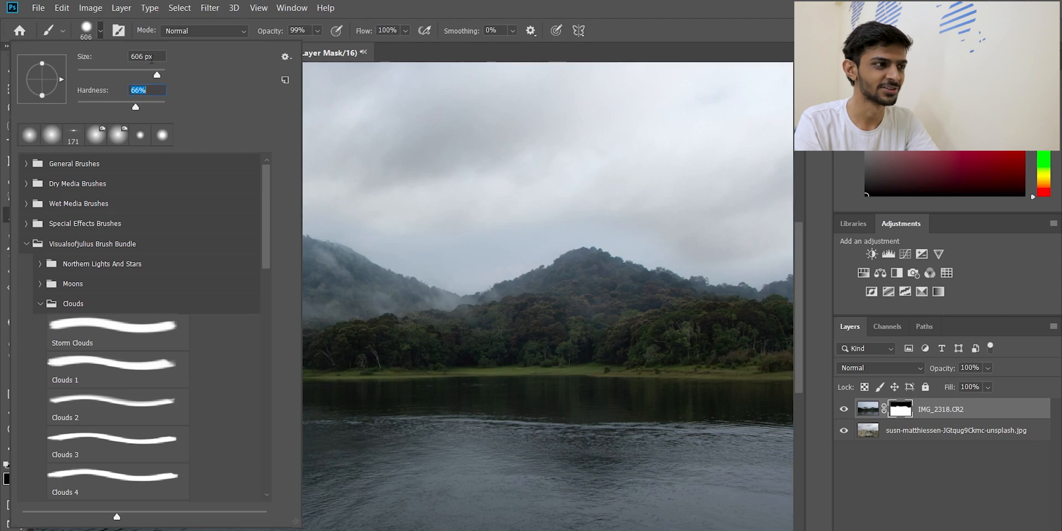
pyautogui.click(102, 30)
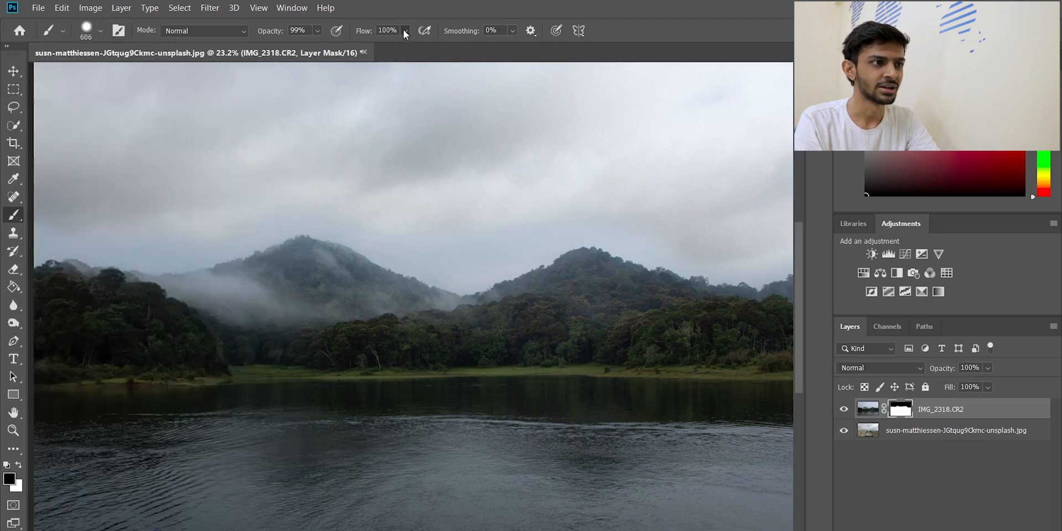
pyautogui.moveTo(381, 45); pyautogui.dragTo(375, 47)
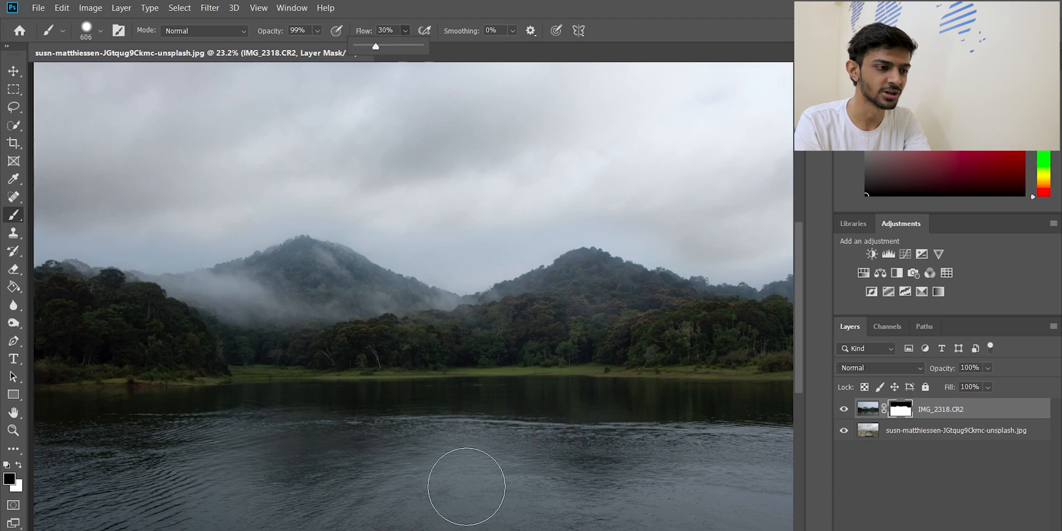
pyautogui.moveTo(512, 530); pyautogui.dragTo(464, 530)
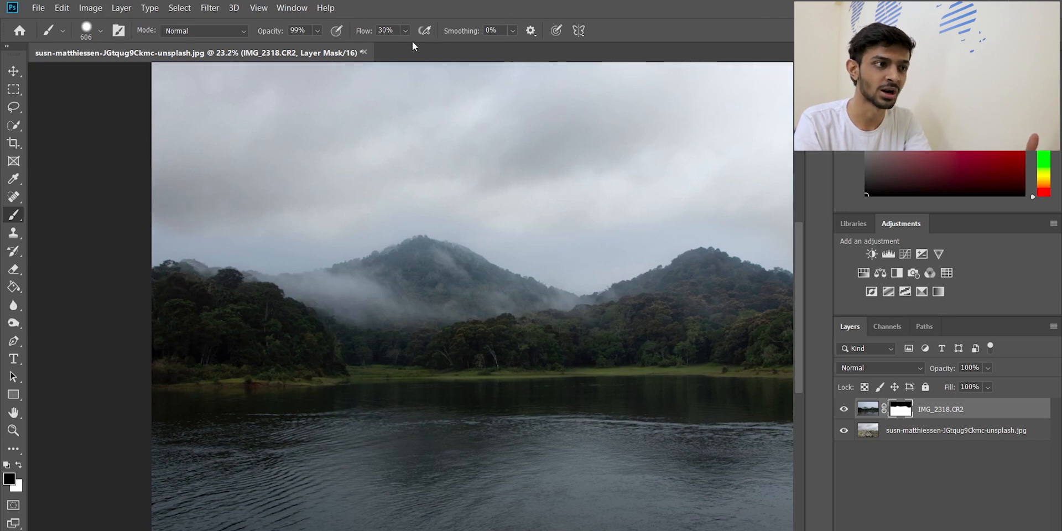
pyautogui.click(100, 31)
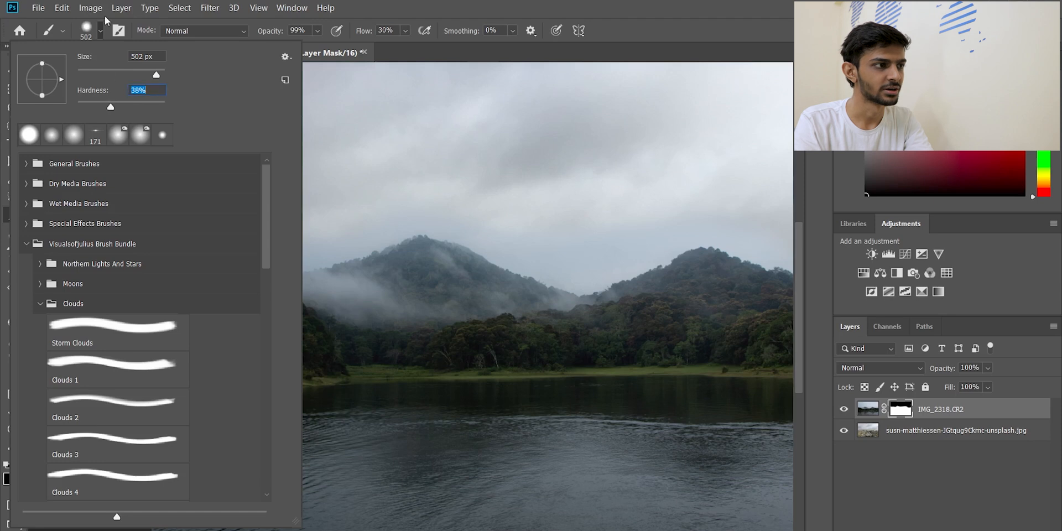
pyautogui.click(100, 31)
# Try a soft black stroke on the IMG_2318.CR2 mask along the sky above the left mountain, and undo it
pyautogui.scroll(1, 345, 231)
pyautogui.moveTo(344, 230)
pyautogui.mouseDown()
pyautogui.moveTo(219, 239)
pyautogui.moveTo(65, 232)
pyautogui.moveTo(331, 231)
pyautogui.moveTo(477, 204)
pyautogui.mouseUp()
pyautogui.hotkey('ctrl', 'z')
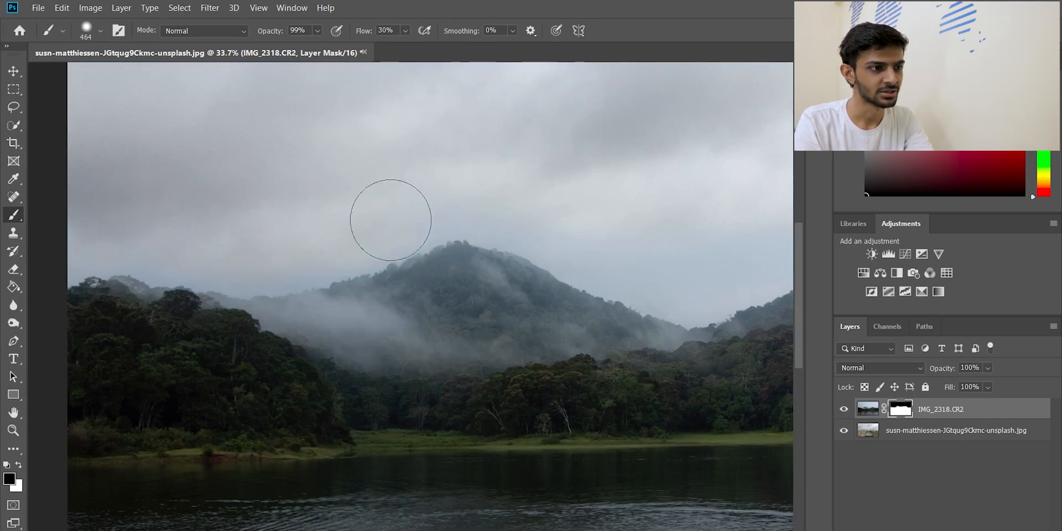
# Blend the IMG_2318.CR2 mask along both mountain ridges with the 464 px brush at 30% flow, and check the whole image
pyautogui.moveTo(390, 530); pyautogui.dragTo(468, 530)
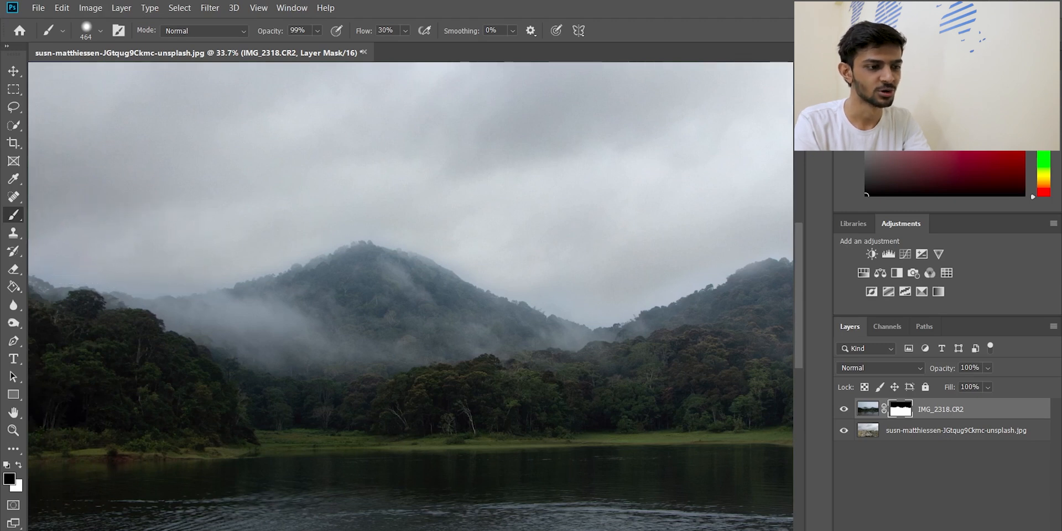
pyautogui.moveTo(536, 530); pyautogui.dragTo(476, 530)
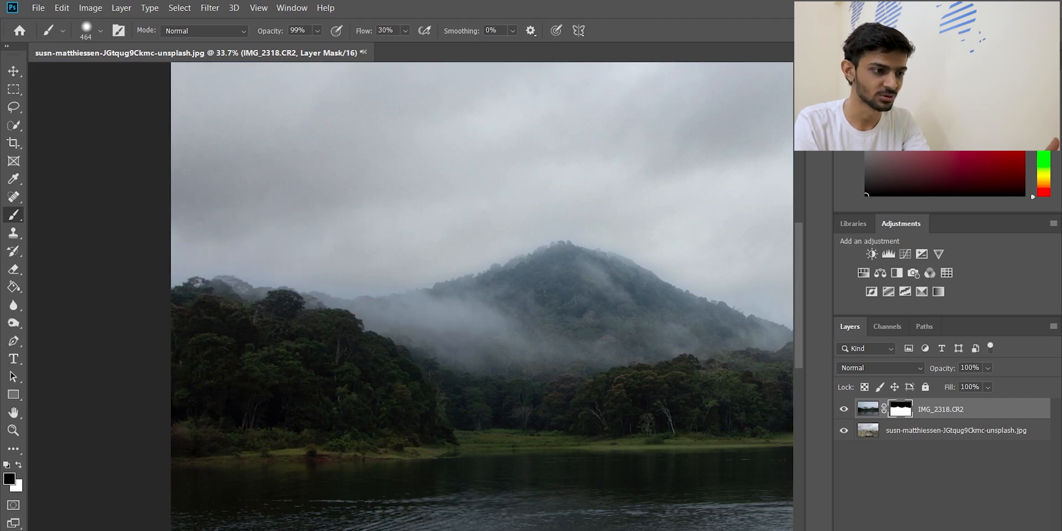
pyautogui.moveTo(340, 530); pyautogui.dragTo(387, 530)
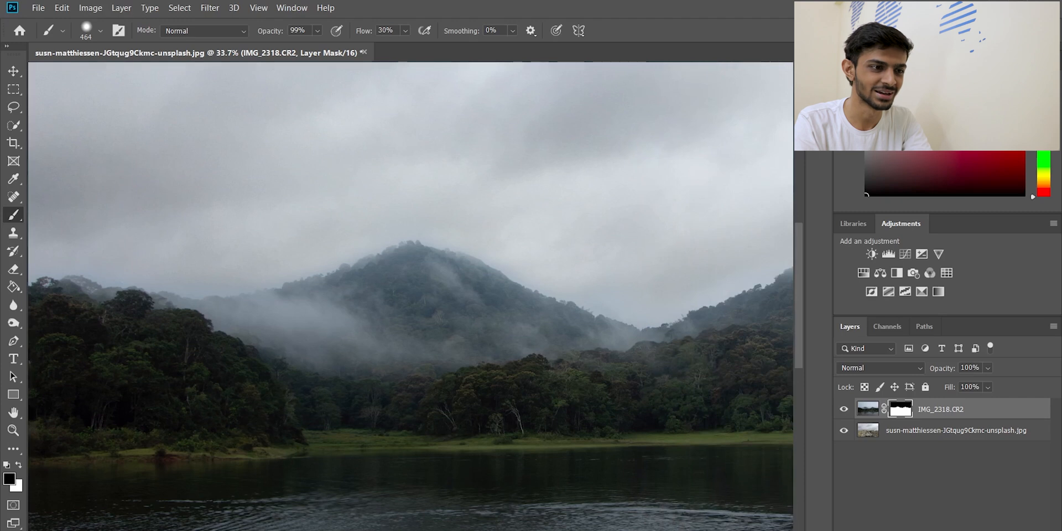
pyautogui.moveTo(387, 530); pyautogui.dragTo(418, 530)
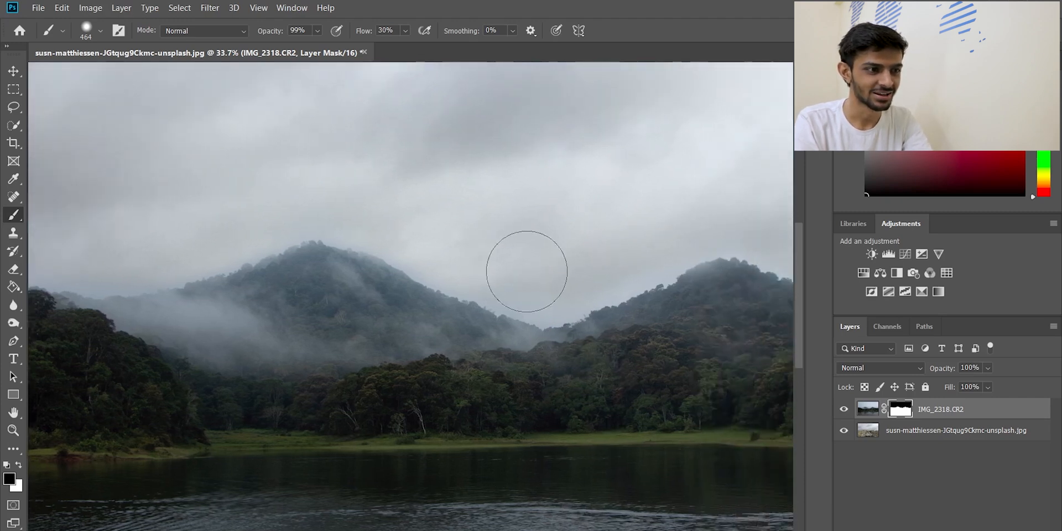
pyautogui.moveTo(512, 530); pyautogui.dragTo(553, 530)
pyautogui.scroll(-1, 526, 365)
pyautogui.scroll(-5, 593, 275)
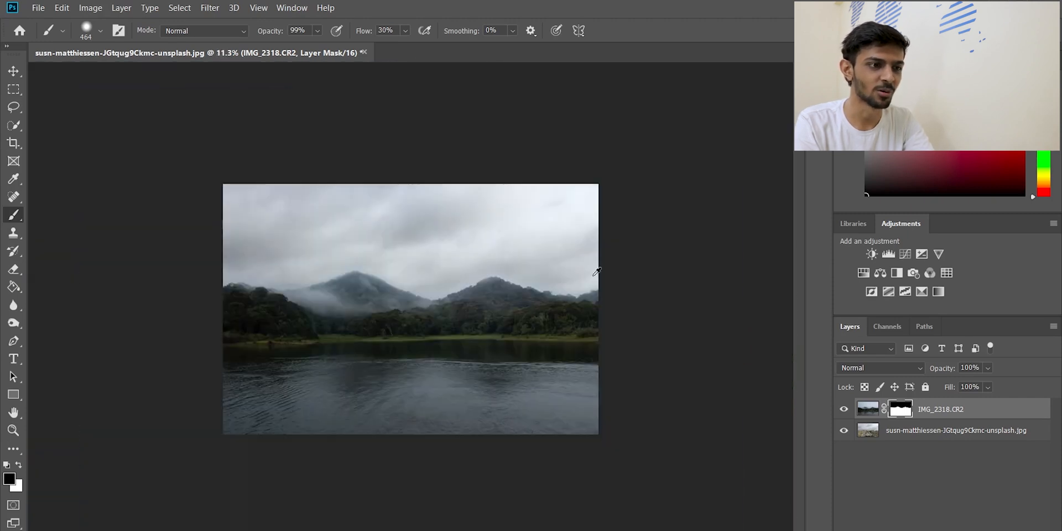
pyautogui.scroll(2, 590, 268)
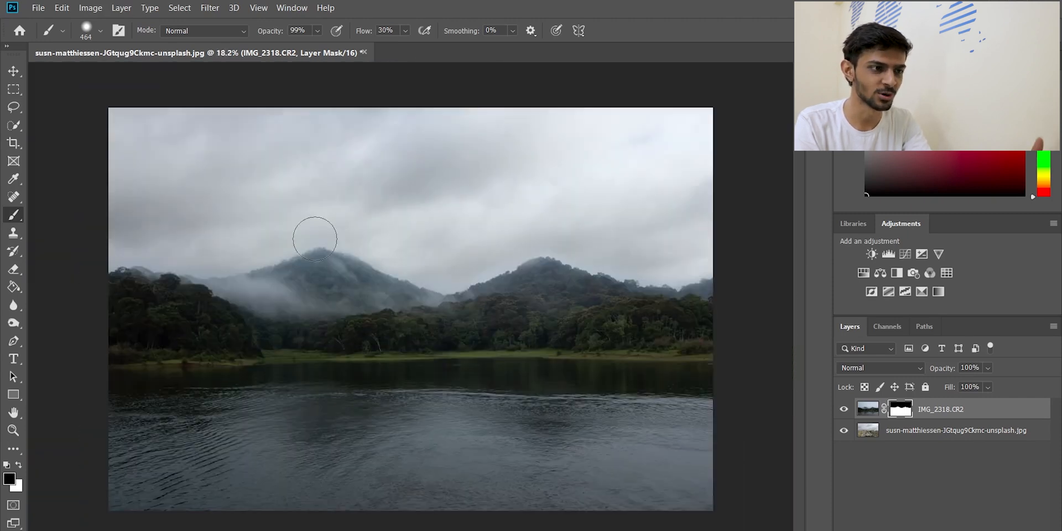